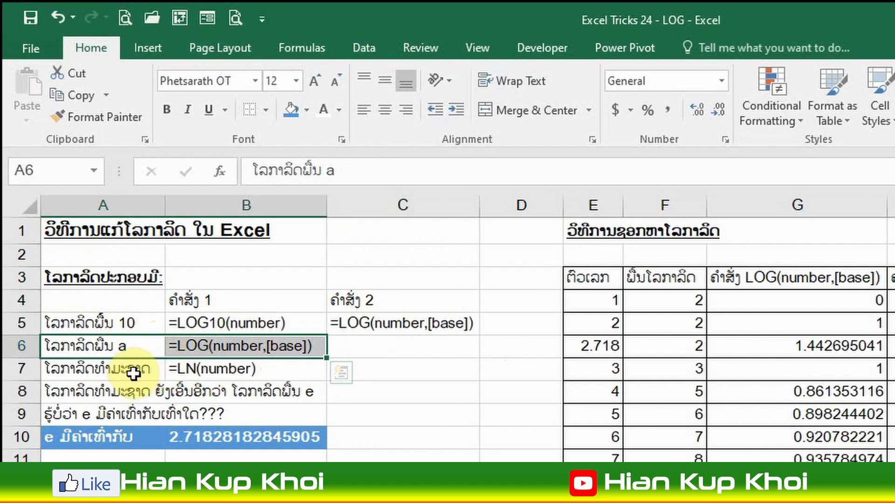
- Examine the logarithm function list in rows 5 to 10, including the LOG10, LOG and LN syntax and the value of e
left_click_drag(134, 369, 270, 373)
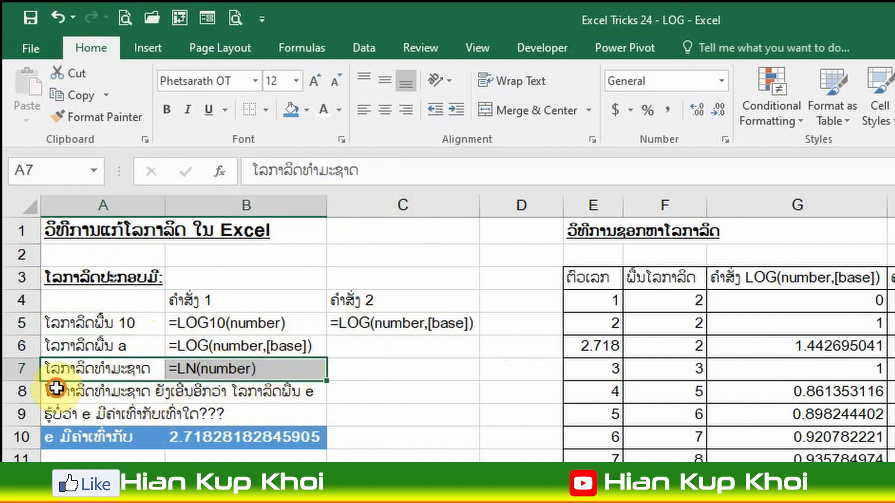
left_click_drag(47, 391, 322, 392)
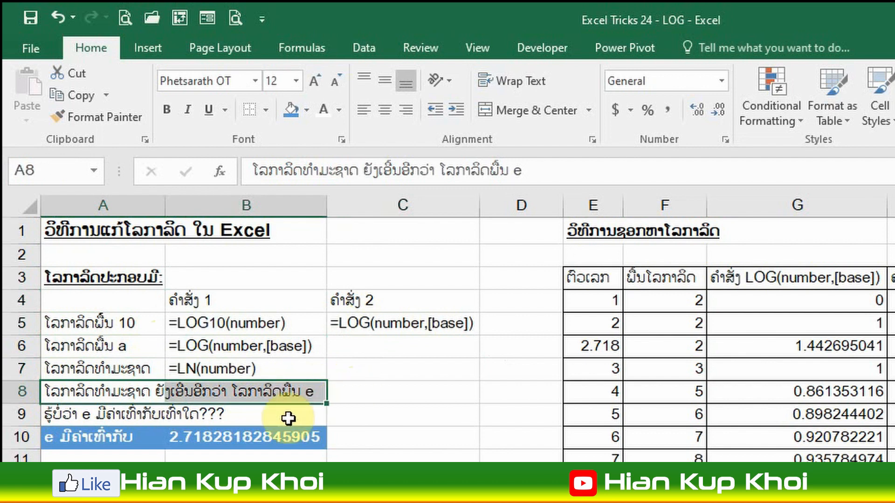
left_click(59, 414)
left_click_drag(59, 414, 279, 412)
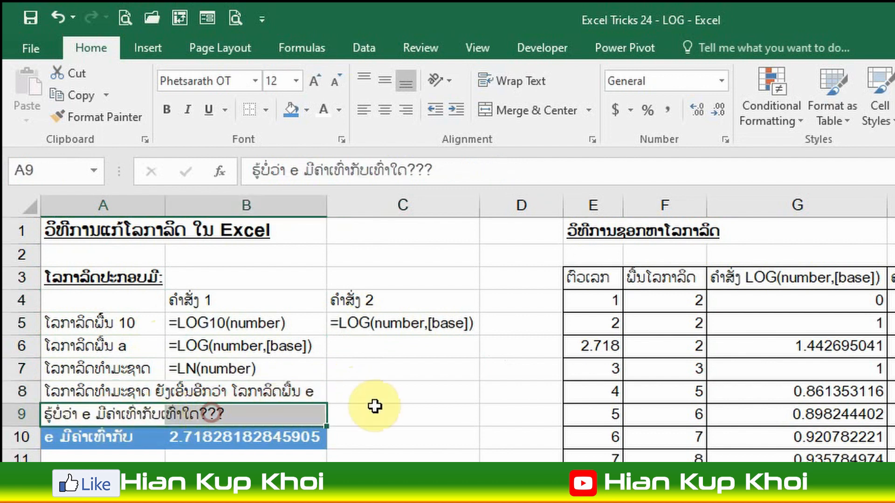
left_click_drag(93, 436, 279, 436)
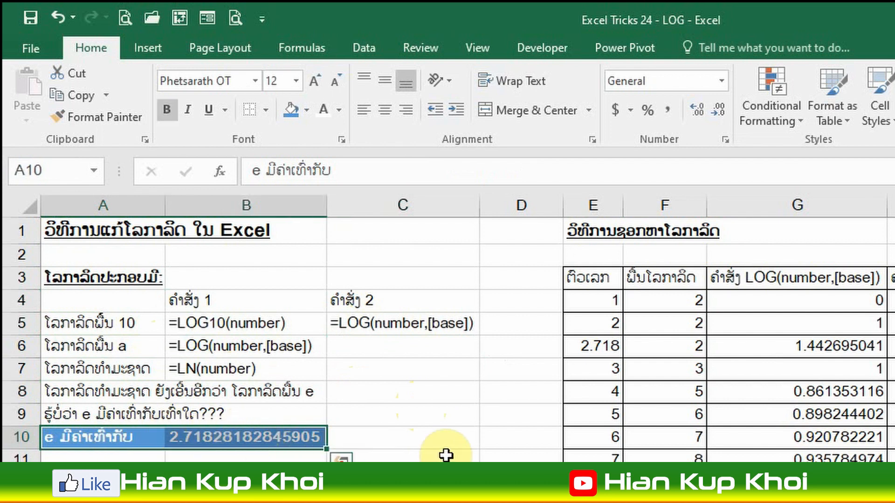
left_click(446, 455)
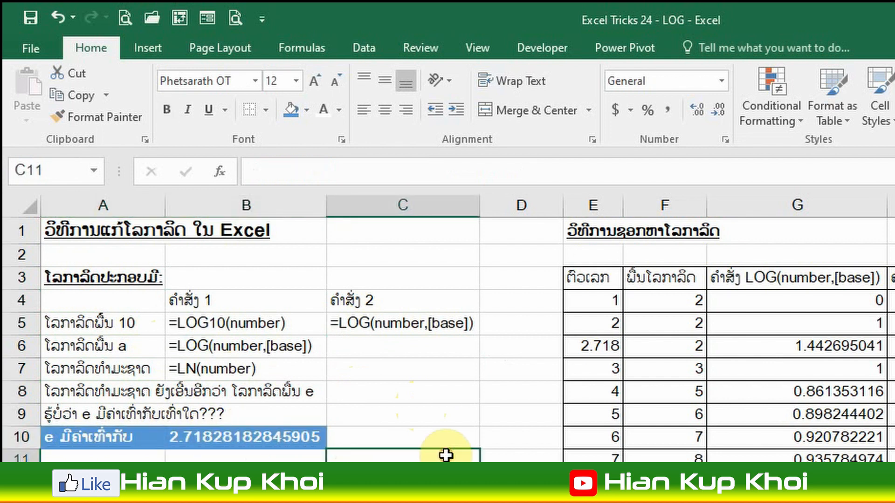
left_click(438, 433)
left_click(399, 324)
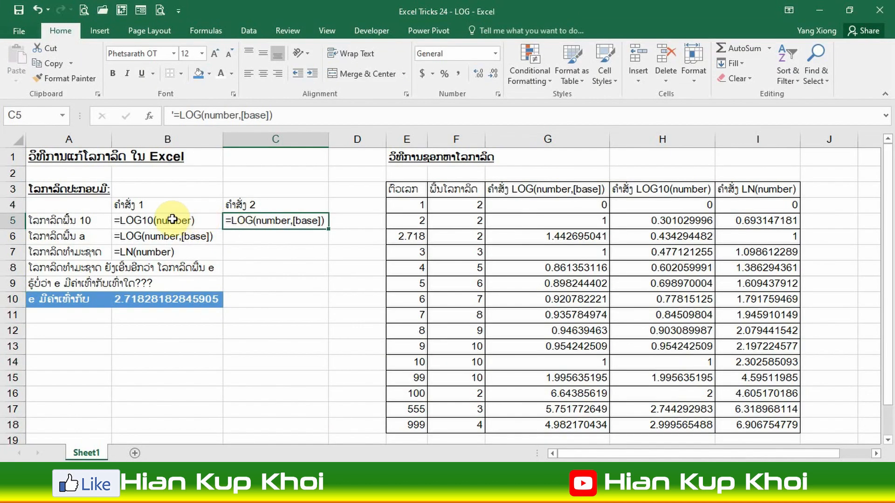
left_click(172, 219)
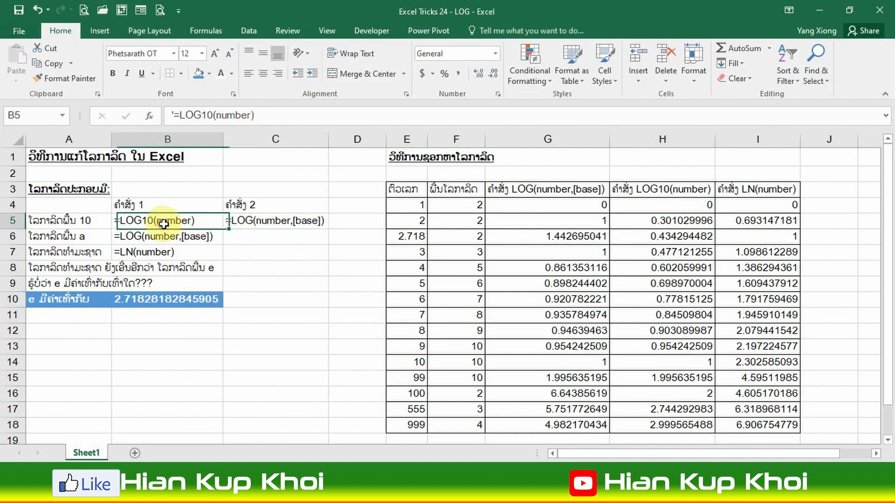
left_click(193, 237)
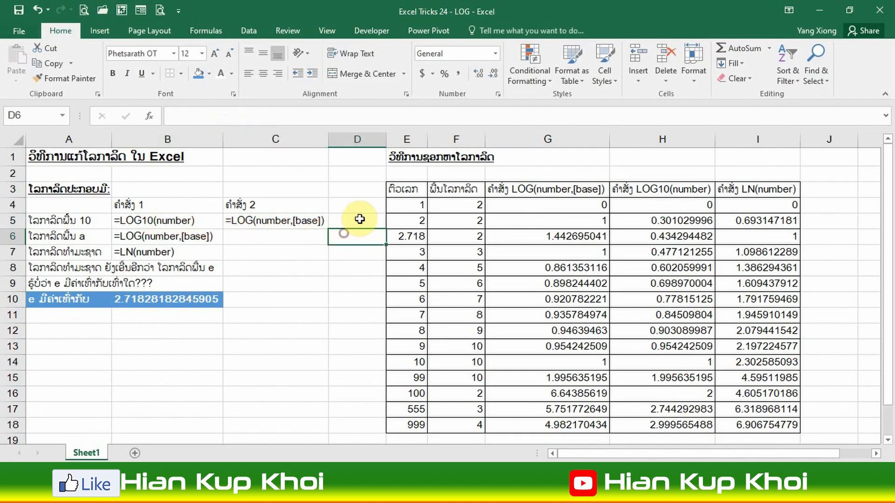
- Review the logarithm table's number, base, LOG, LOG10 and LN columns in E3:I18
left_click_drag(401, 189, 415, 423)
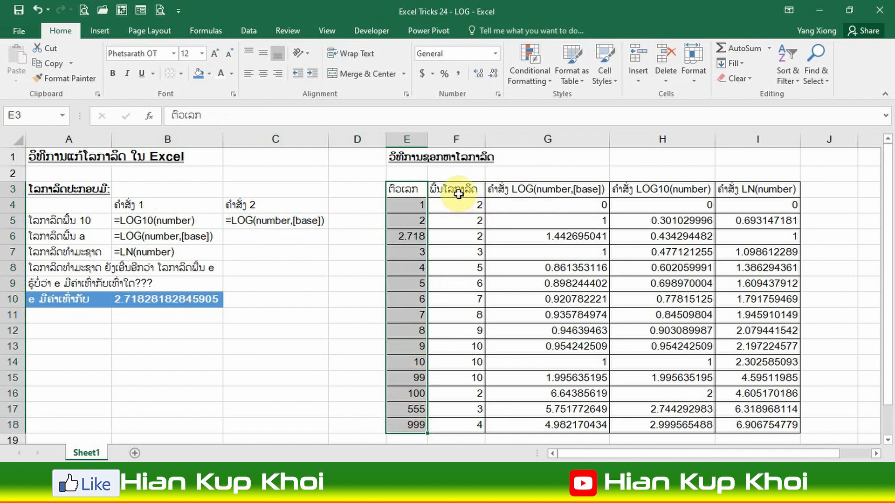
left_click_drag(459, 193, 465, 424)
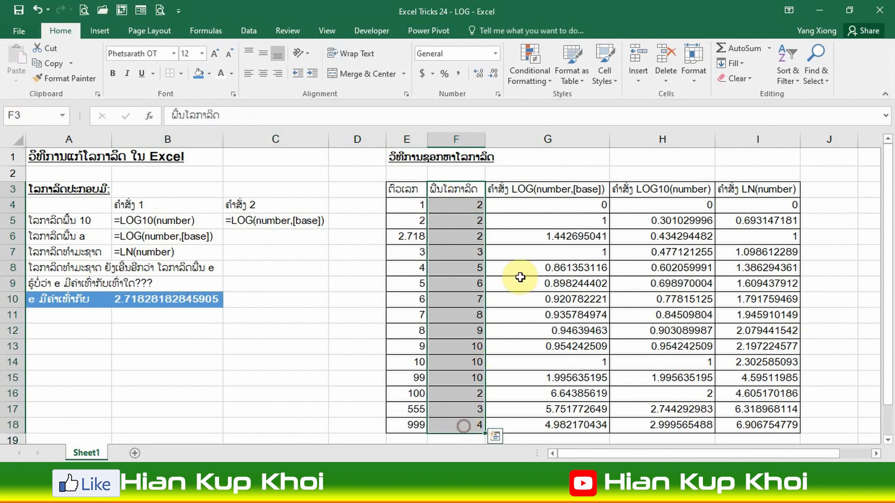
left_click(549, 194)
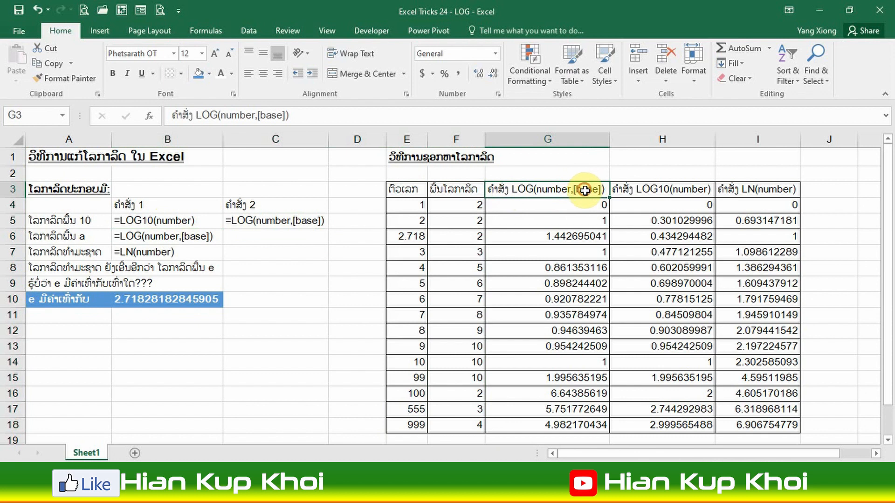
left_click_drag(585, 190, 576, 411)
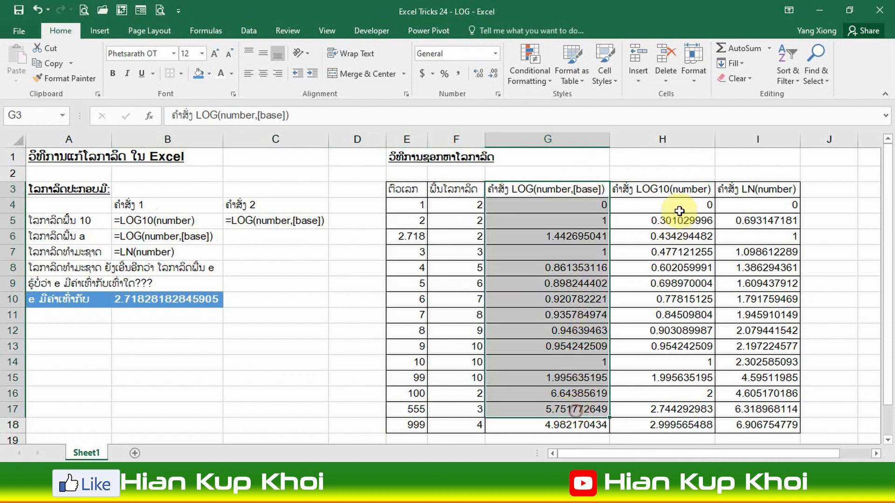
left_click_drag(662, 190, 683, 421)
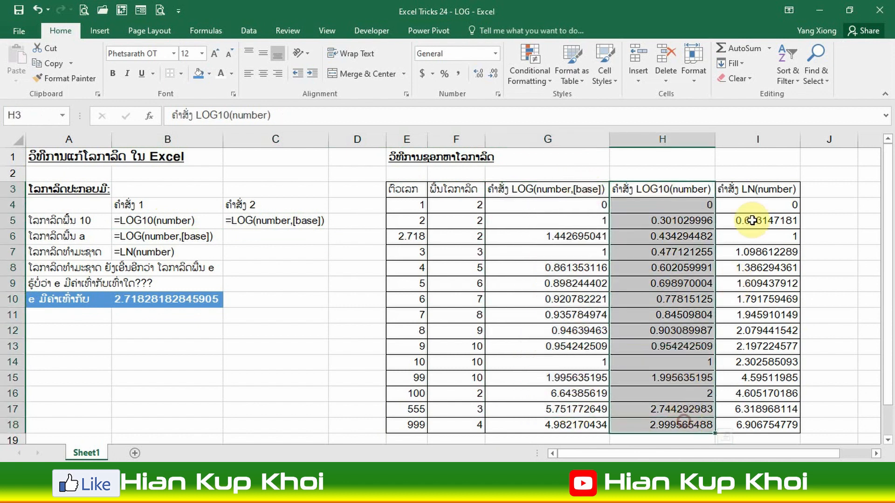
left_click_drag(771, 189, 769, 421)
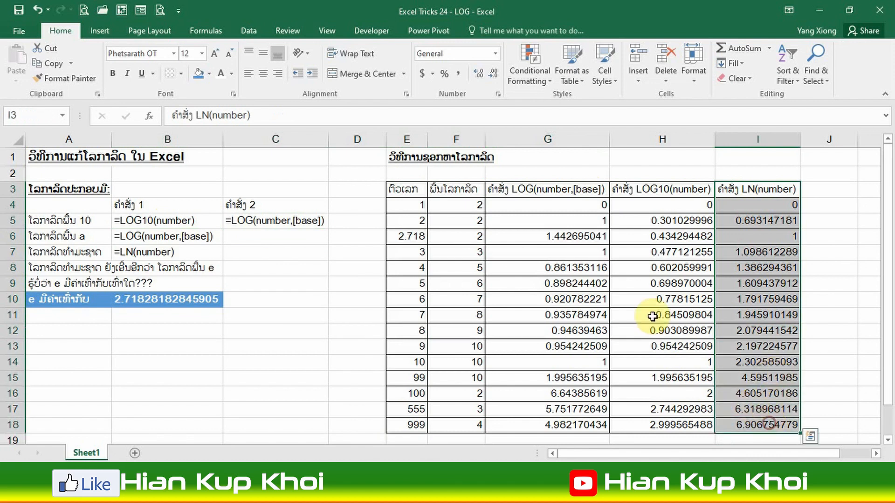
- Clear the contents of the LOG, LOG10 and LN result cells in G4:I18
left_click_drag(585, 203, 690, 252)
left_click_drag(738, 312, 766, 424)
key("Delete")
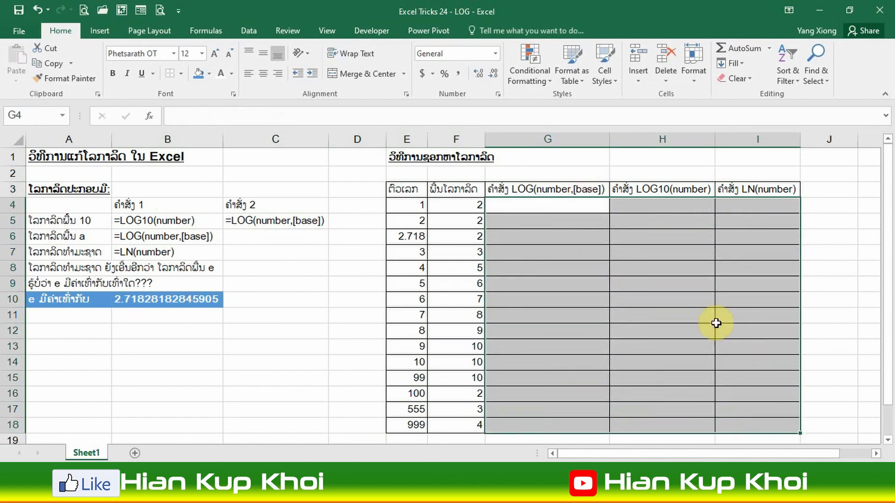
- Enter the formula =LOG(E4,F4) in cell G4, taking the number and base from the same row
left_click(536, 205)
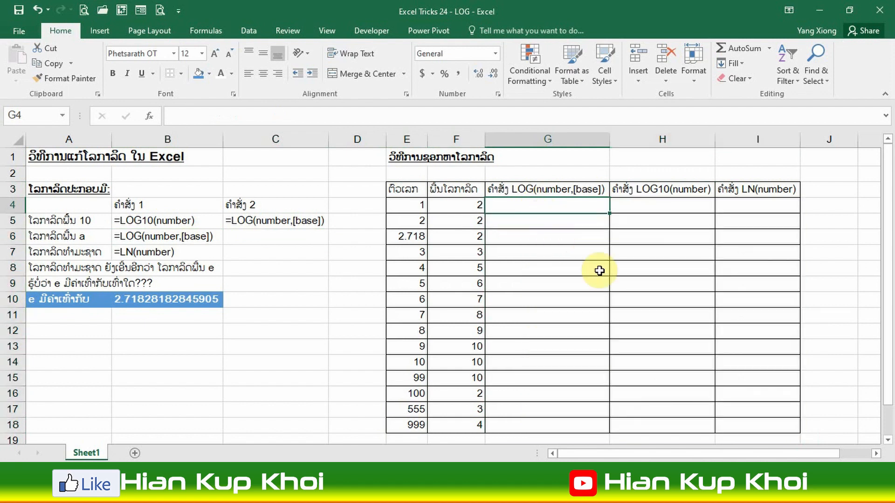
key("F2")
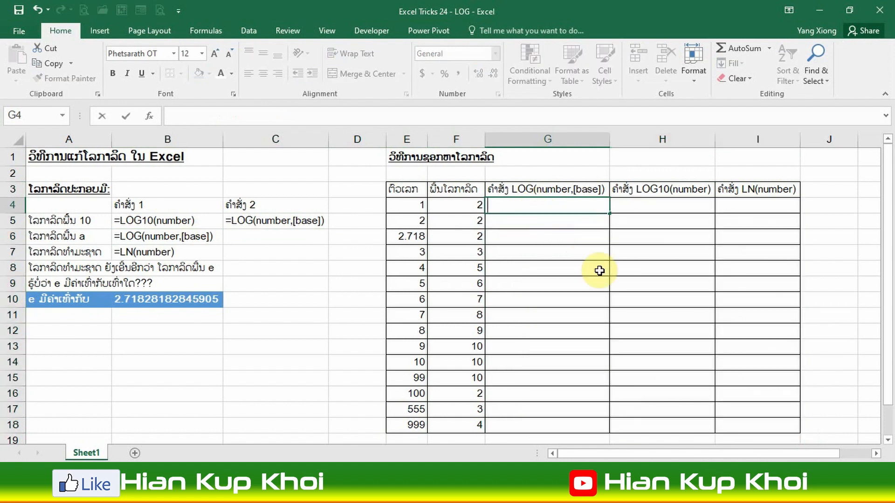
type("=")
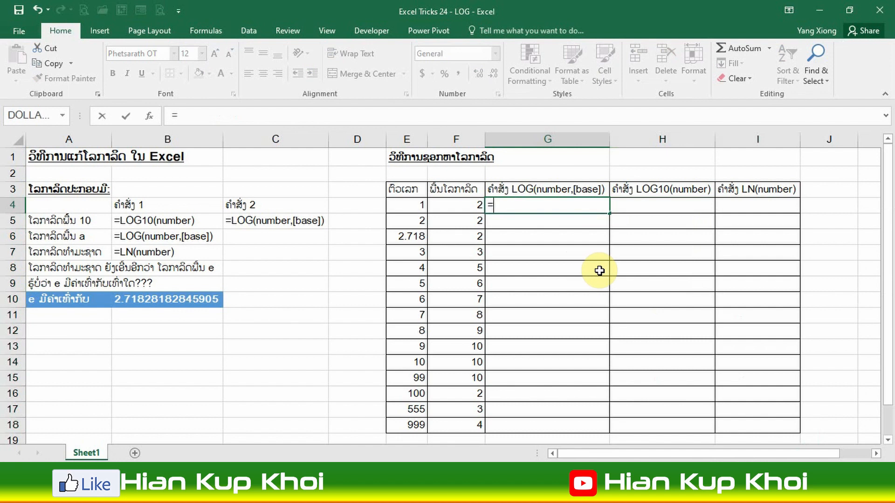
type("log")
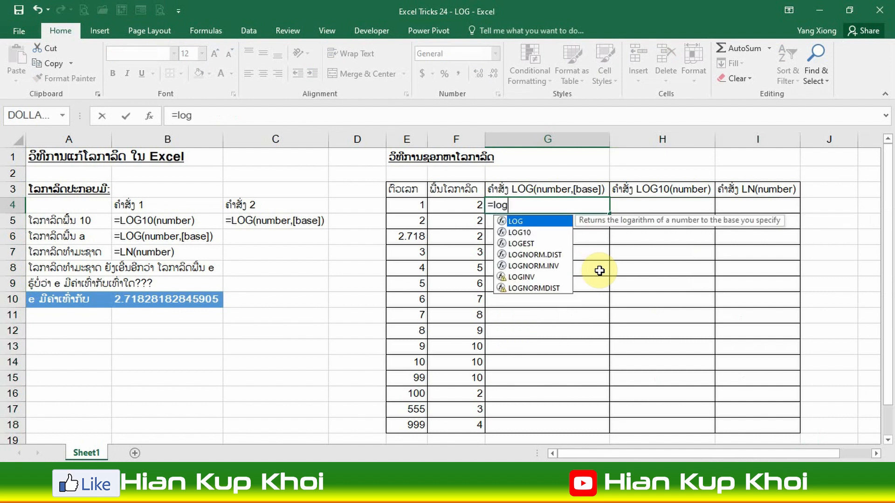
key("Tab")
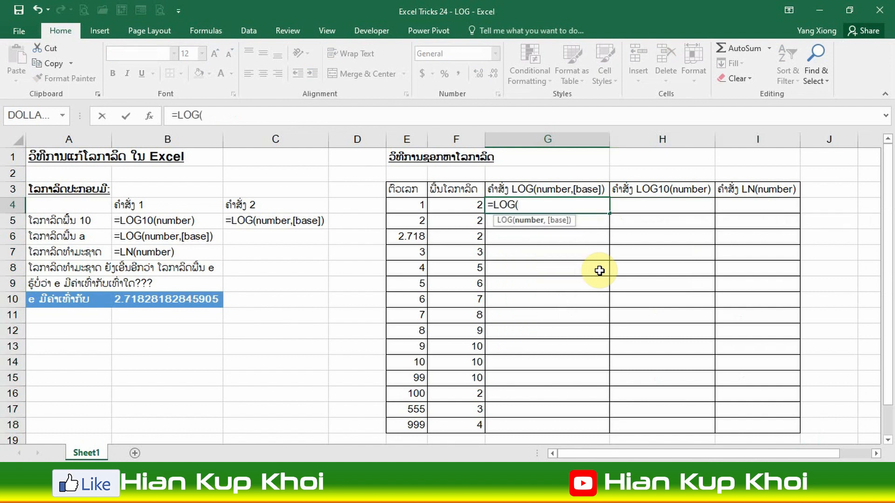
left_click(409, 203)
type(",")
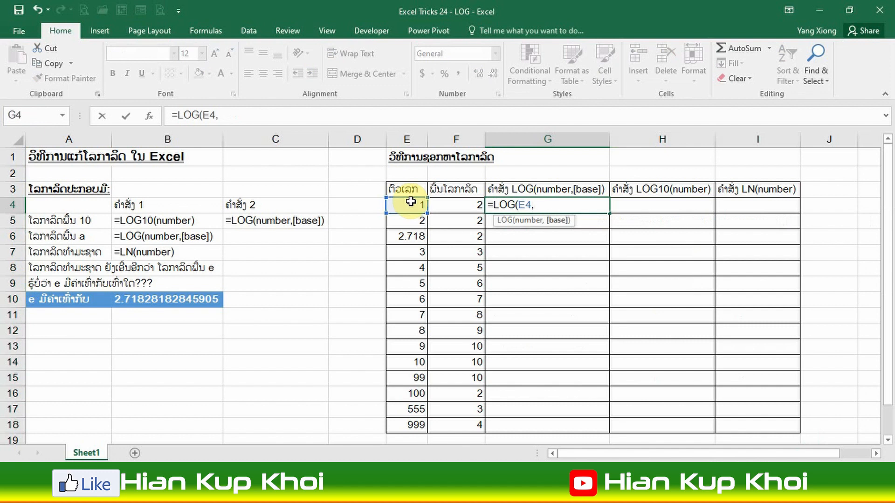
left_click(462, 206)
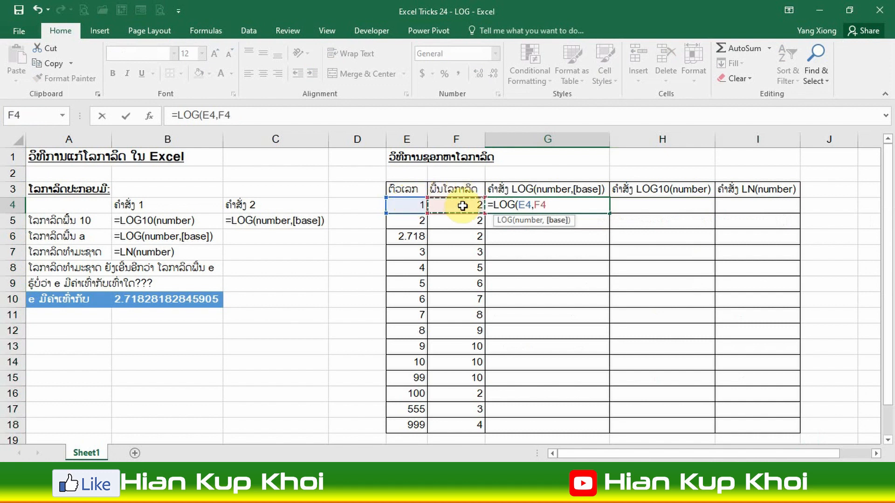
key("ctrl+Return")
- Enter the formula =LOG(E5,F5) in cell G5
left_click(518, 224)
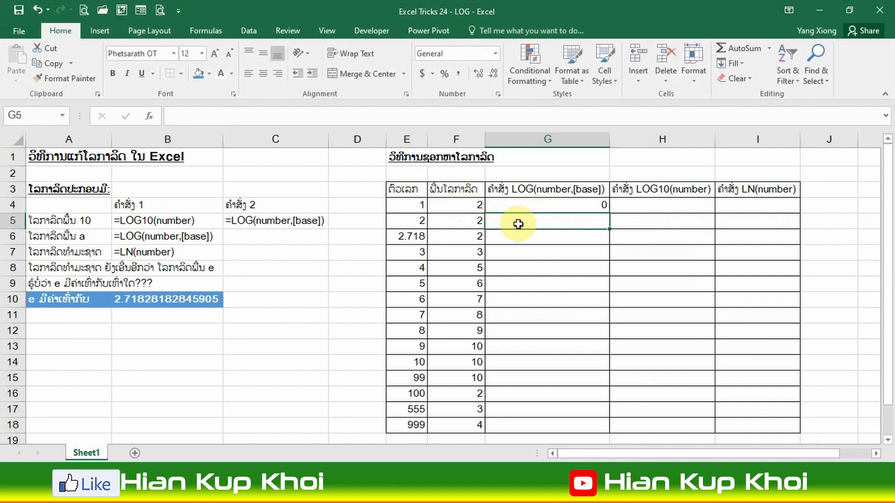
type("=log")
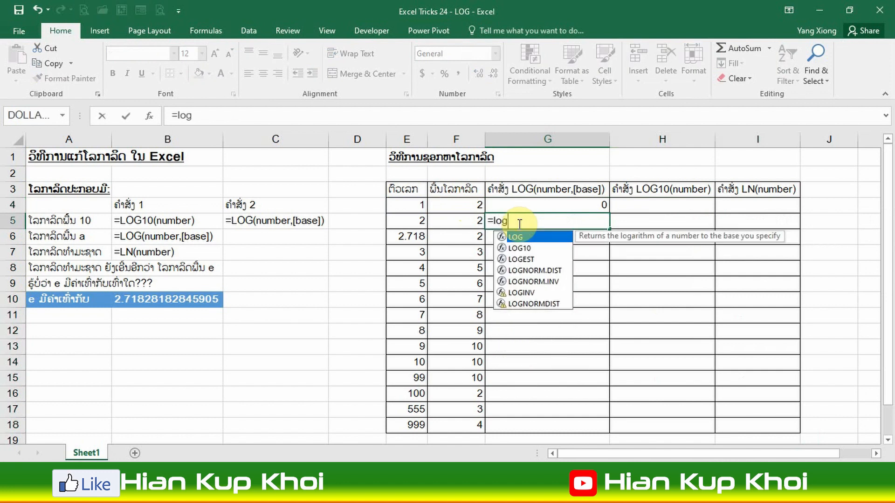
key("Tab")
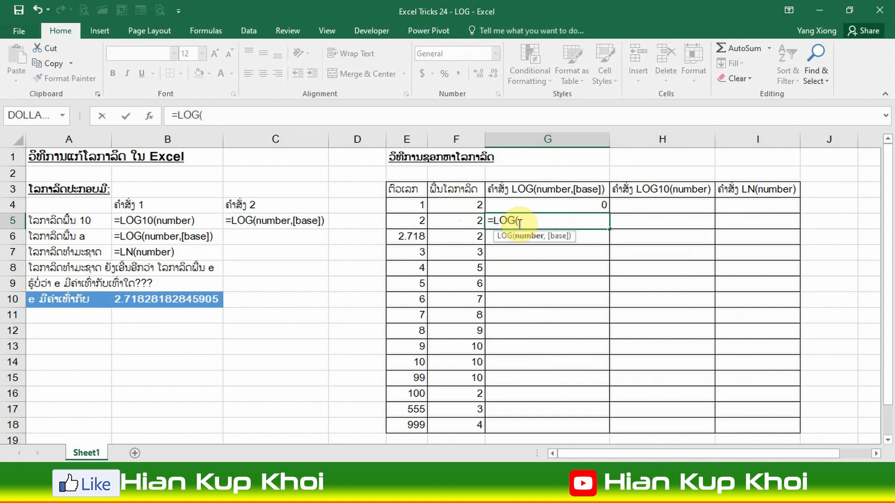
left_click(415, 224)
type(",")
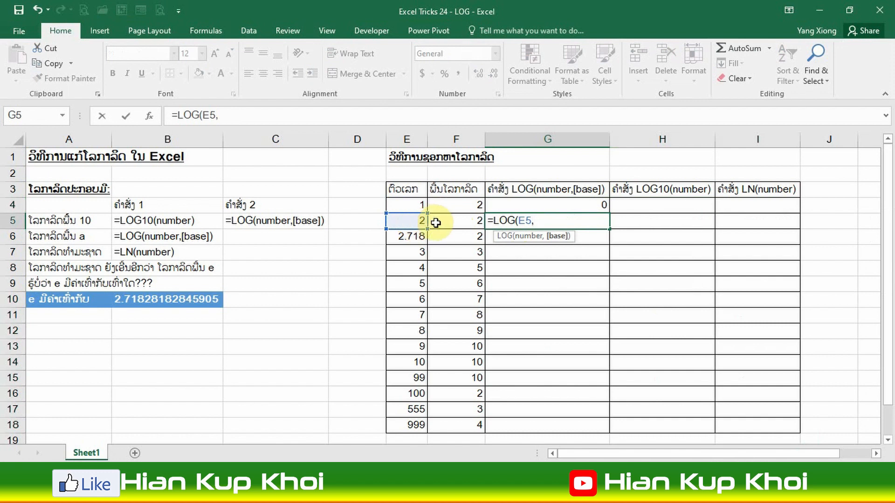
left_click(460, 222)
key("ctrl+Return")
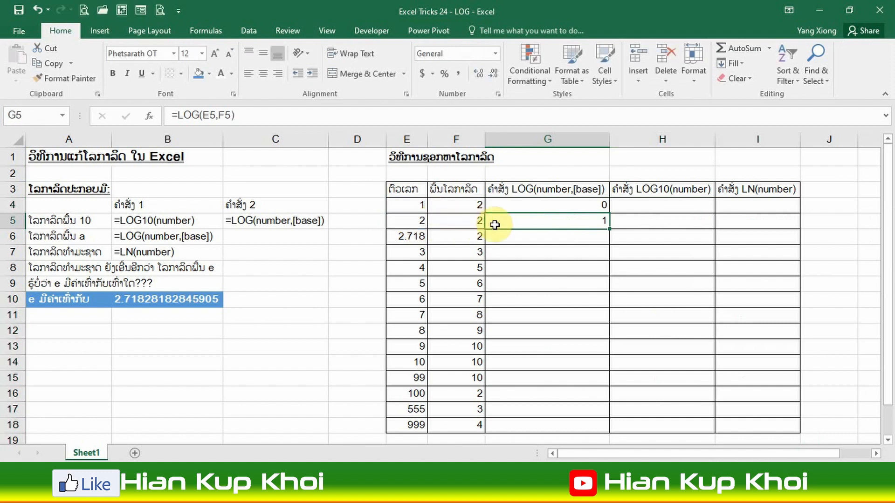
- Enter the formula =LOG(E6,F6) in cell G6 for the number 2.718
left_click(530, 235)
type("=log")
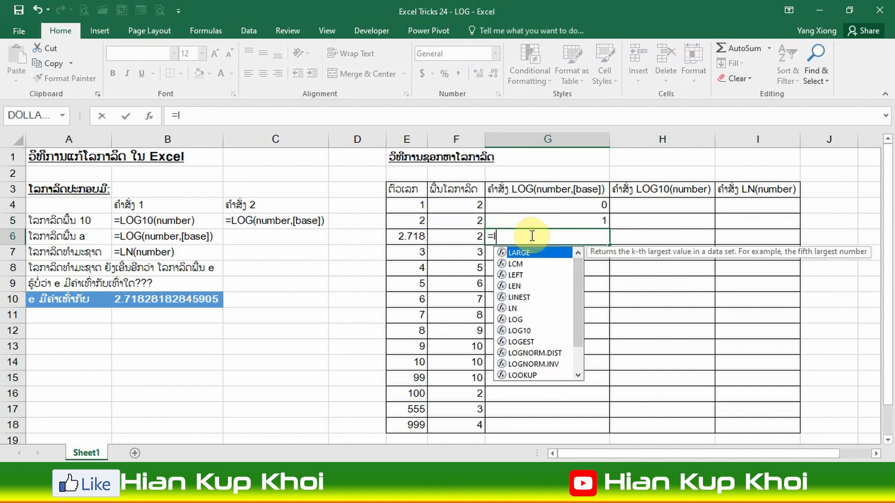
left_click(414, 238)
type(",")
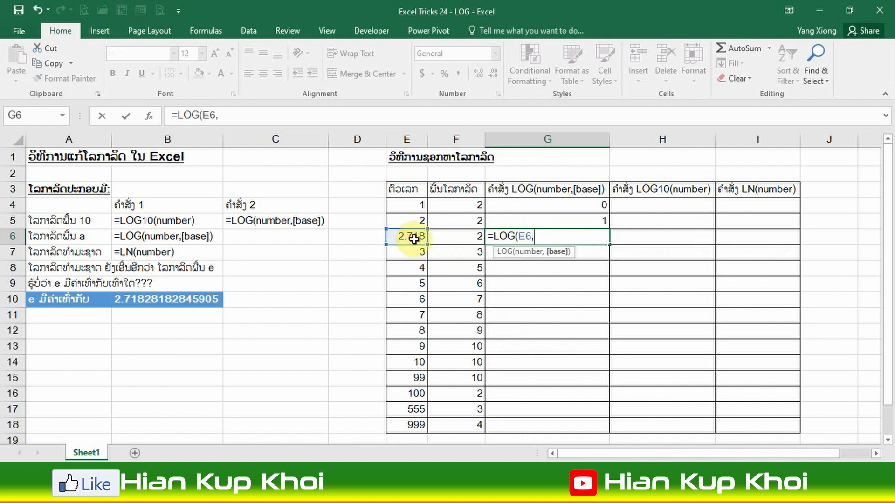
left_click(457, 240)
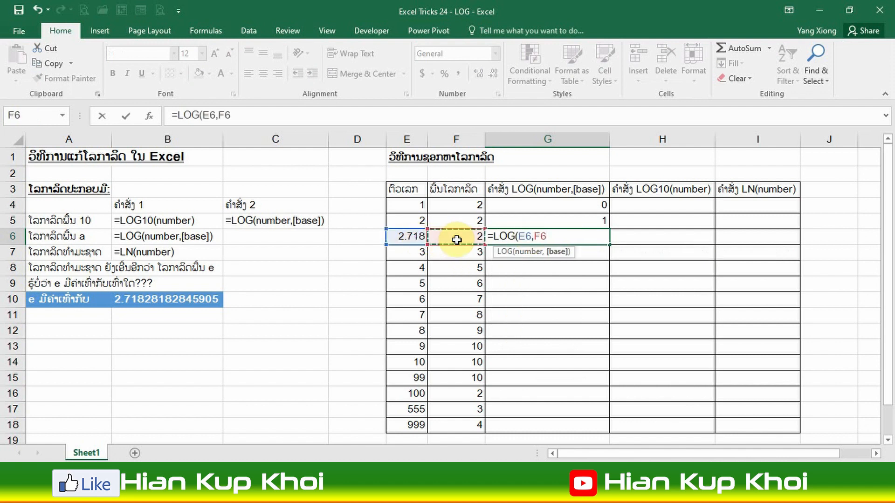
key("ctrl+Return")
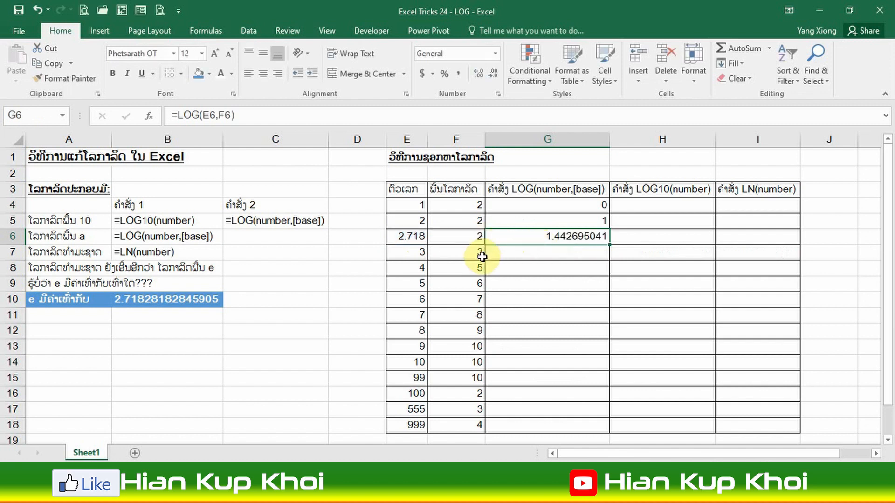
- Enter the formula =LOG(E7,F7) in cell G7, using the number and base from row 7
left_click(522, 254)
type("=")
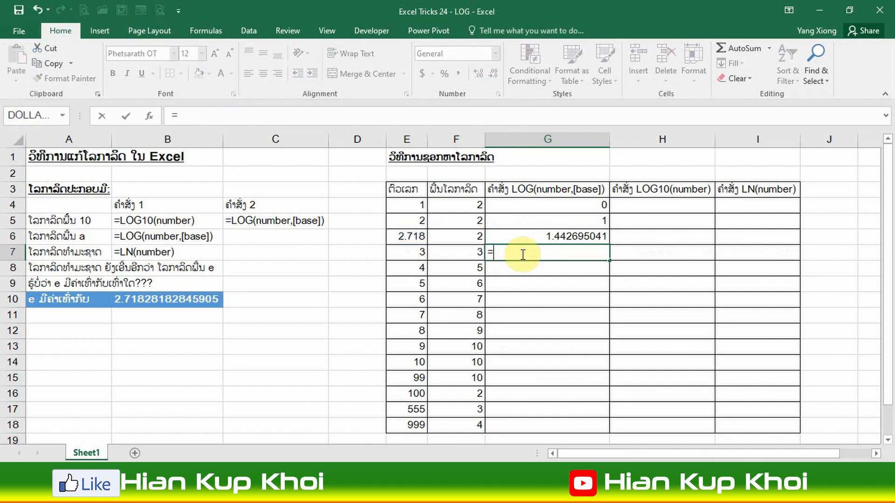
type("log")
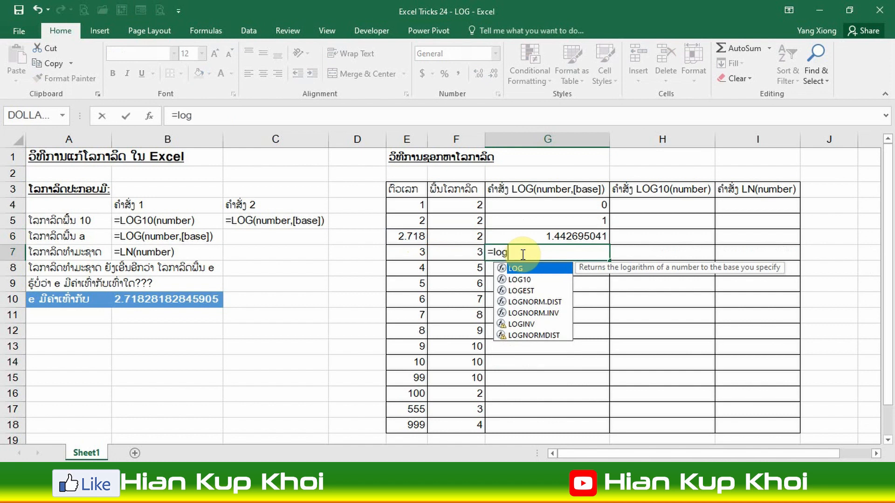
key("Tab")
left_click(418, 252)
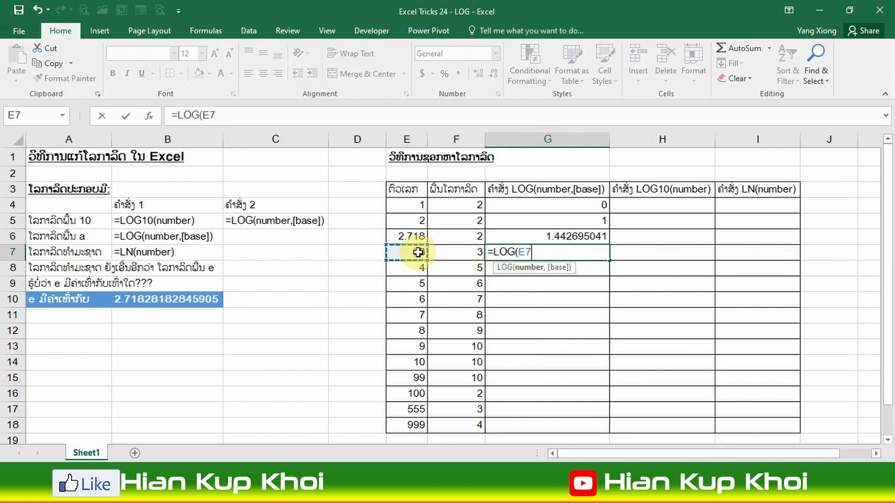
type(",")
left_click(449, 252)
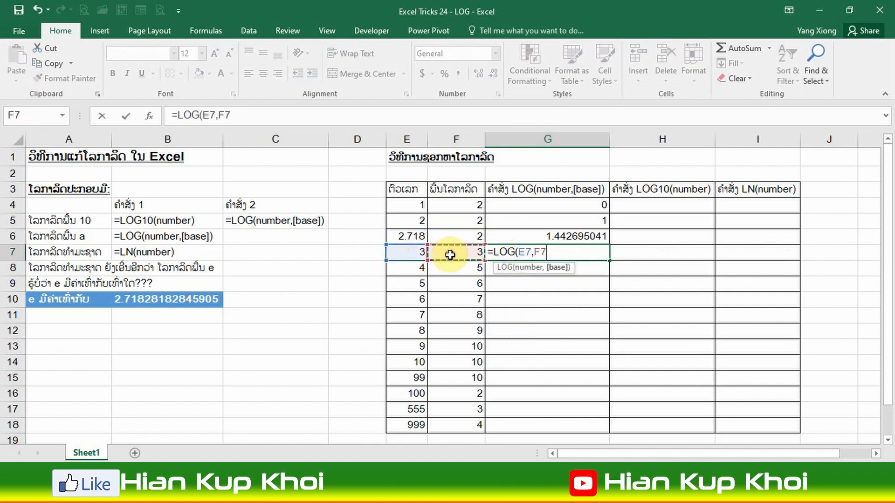
key("Return")
- Enter the formula =LOG(E8,F8) in cell G8 for the number 4 with base 5
left_click(525, 271)
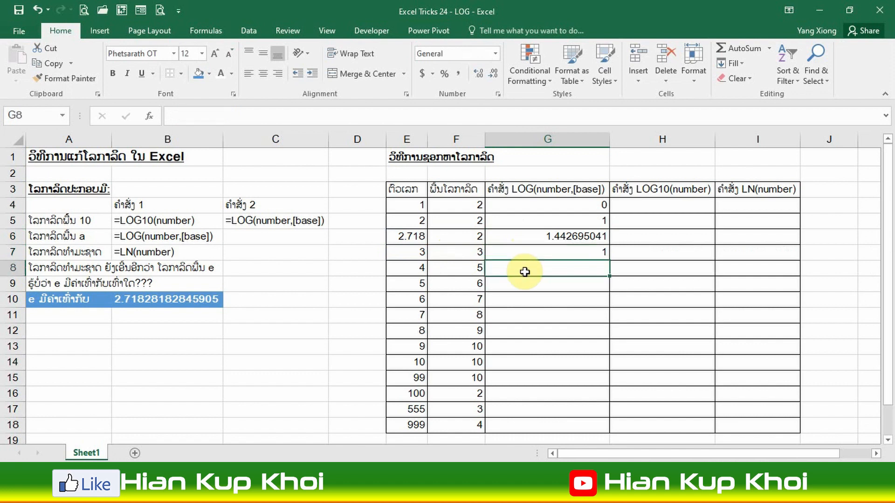
type("=LOG(")
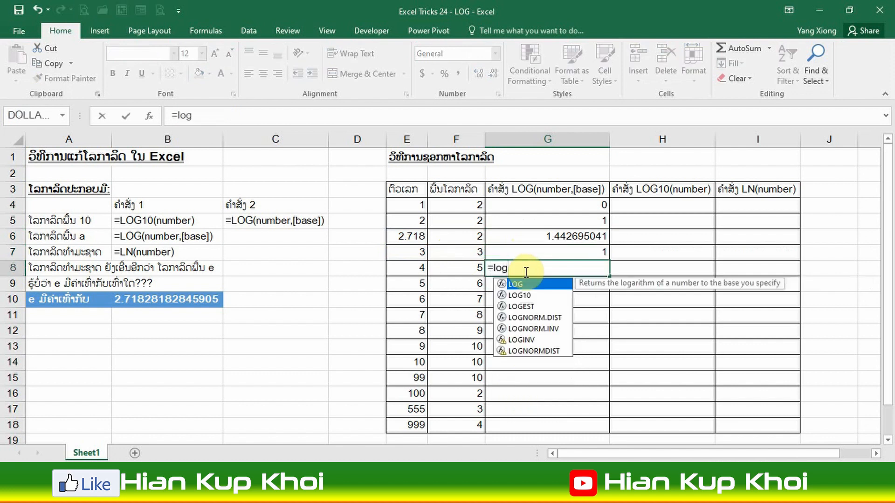
left_click(419, 269)
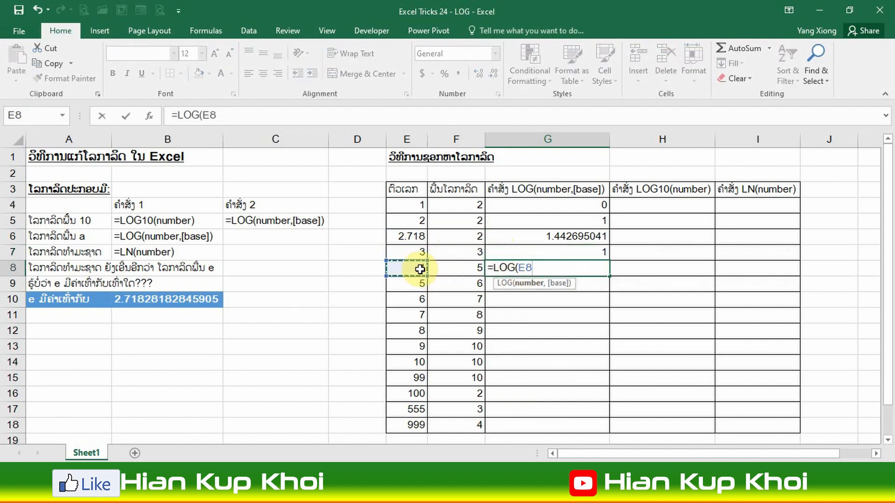
type(",")
left_click(462, 268)
key("Return")
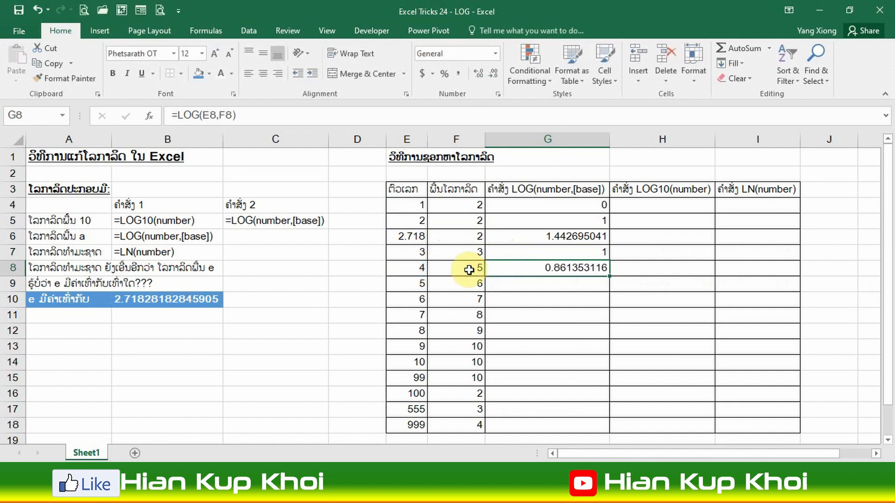
- Enter the formula =LOG(E9,F9) in cell G9 and fill it down the LOG column through G18
left_click(535, 281)
type("=log")
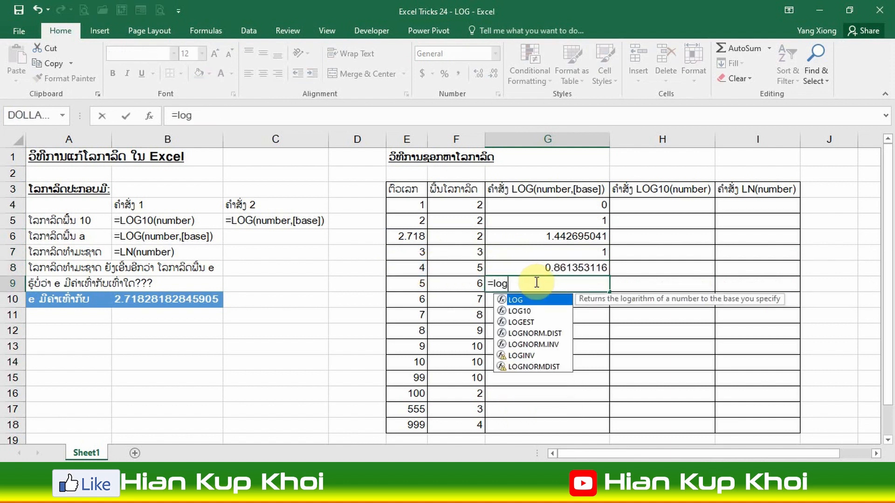
key("Tab")
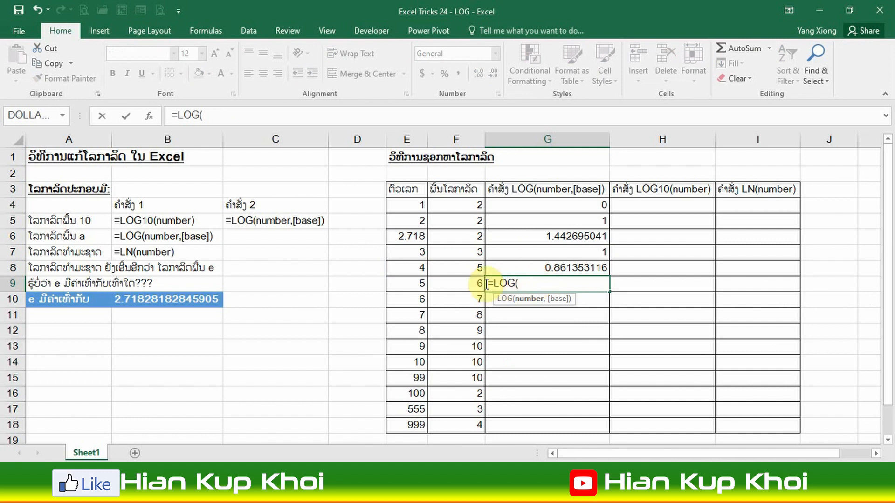
left_click(422, 285)
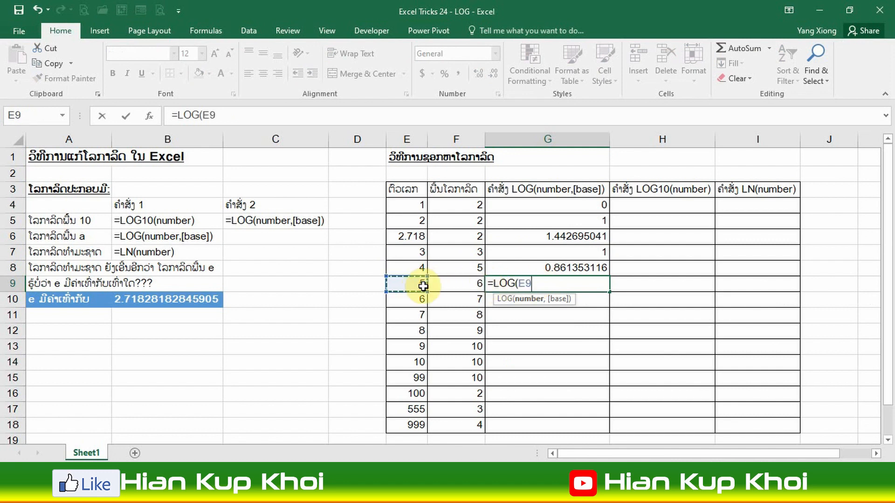
left_click(459, 287)
key("ctrl+Return")
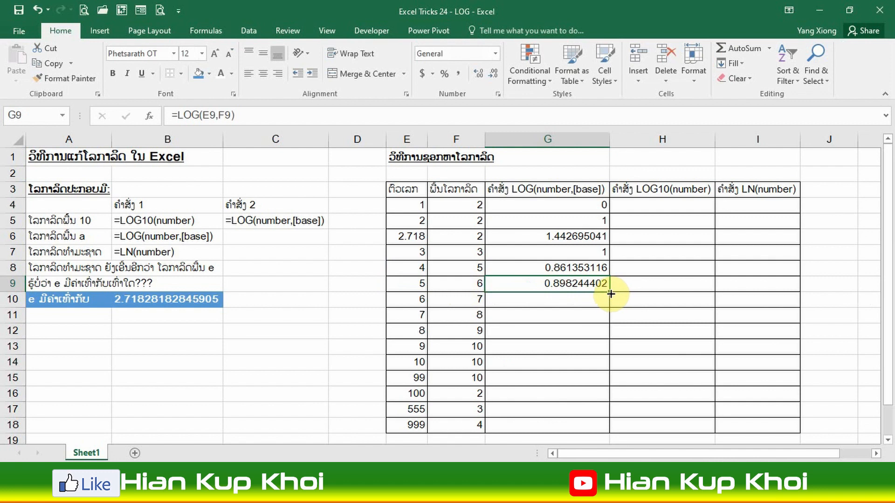
left_click_drag(611, 294, 574, 427)
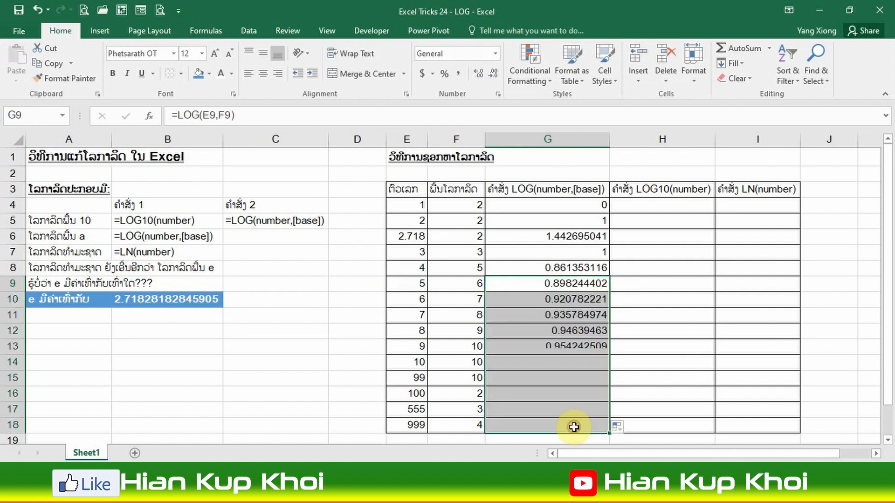
- Re-enter the formula =LOG(E14,F14) in cell G14 for the number 10 with base 10
left_click(588, 362)
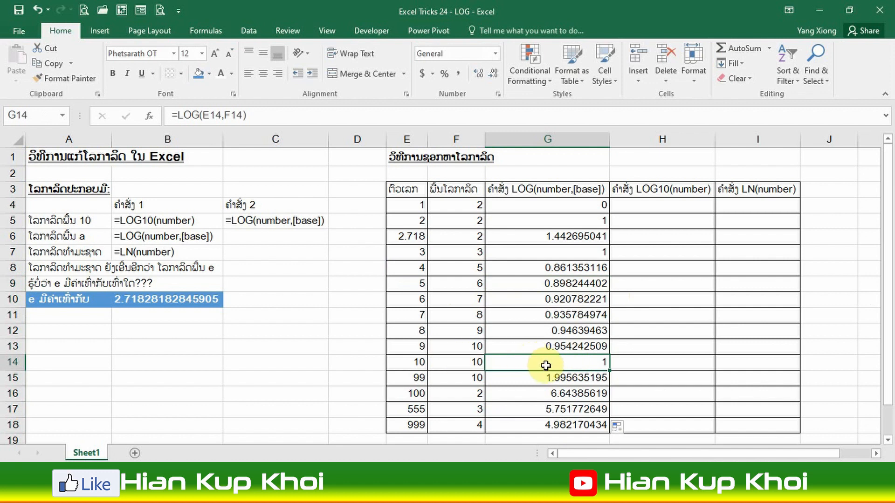
type("=log")
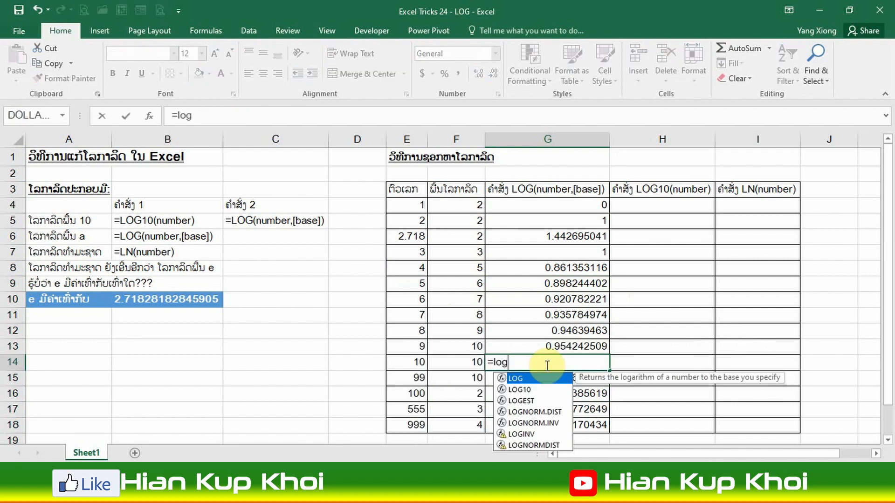
key("Tab")
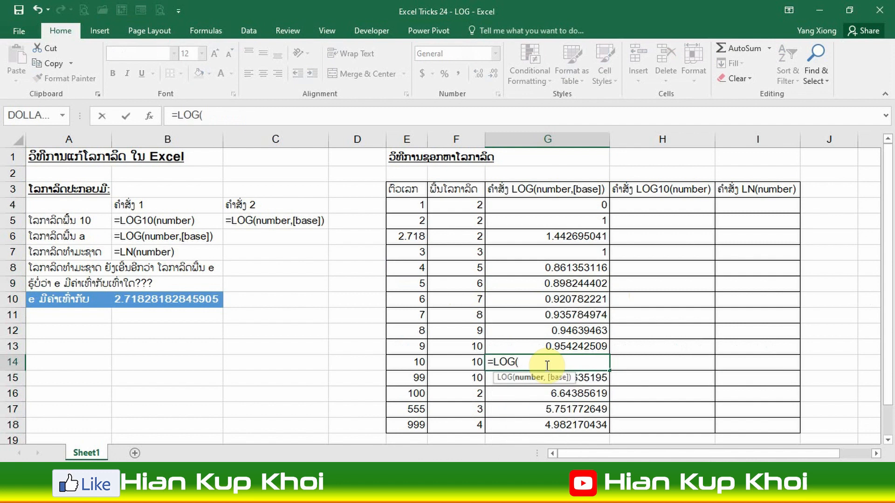
left_click(412, 362)
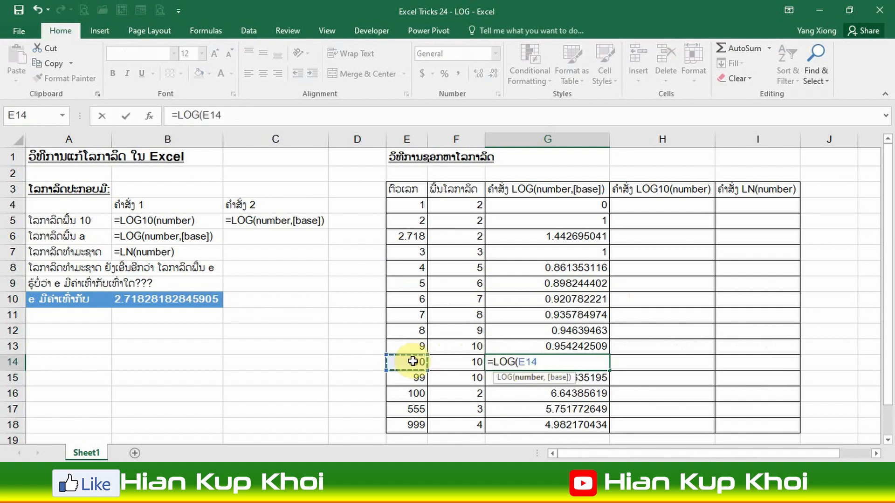
type(",")
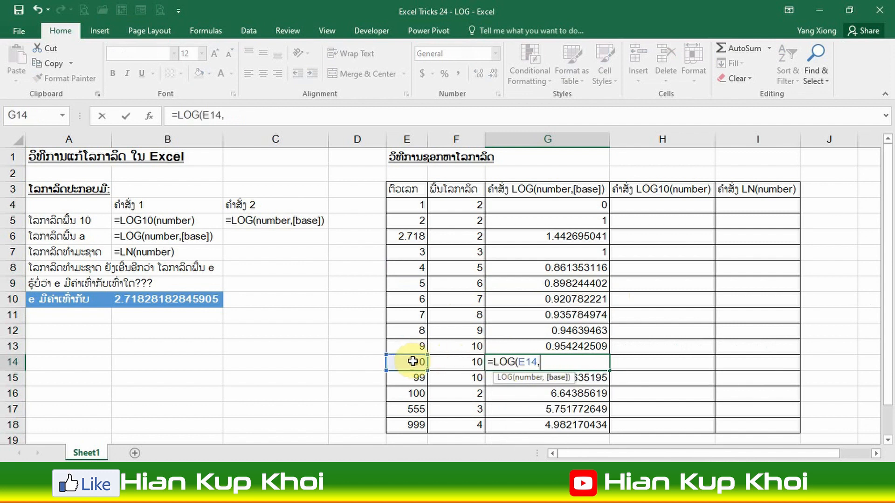
left_click(462, 361)
key("ctrl+Return")
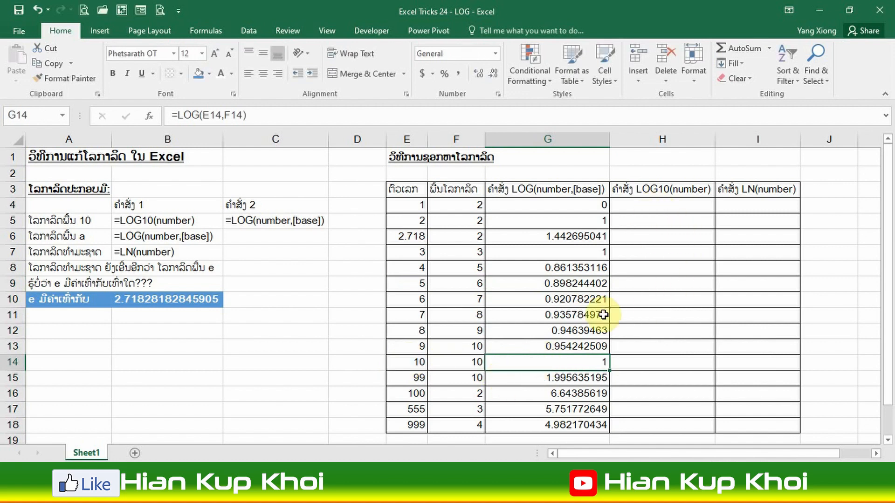
- Enter the formula =LOG10(E4) in cell H4, the first result cell of the LOG10 column
left_click(655, 206)
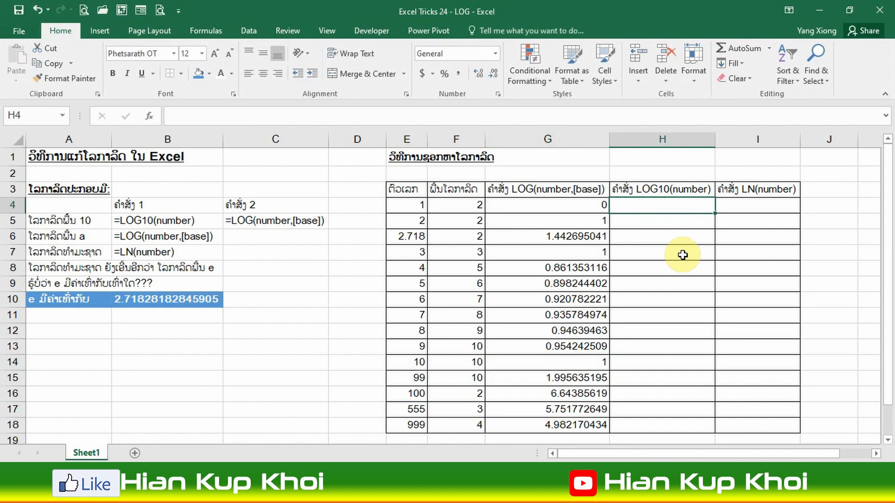
type("=log")
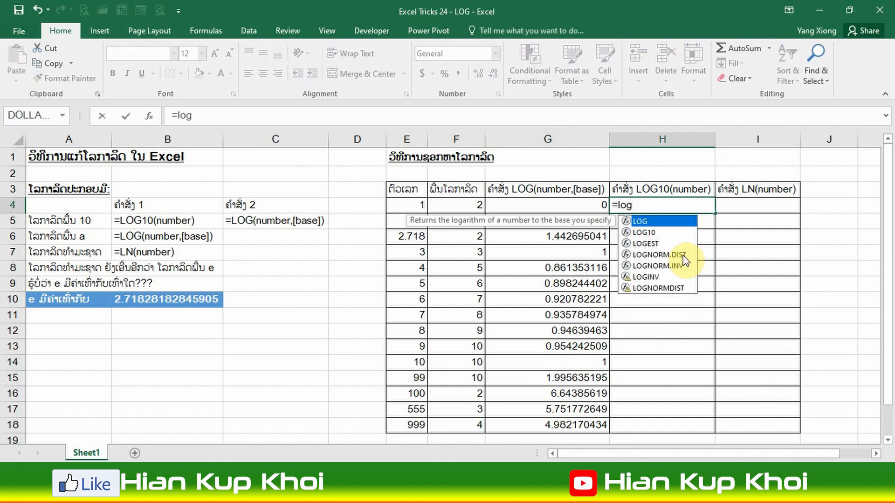
key("Down")
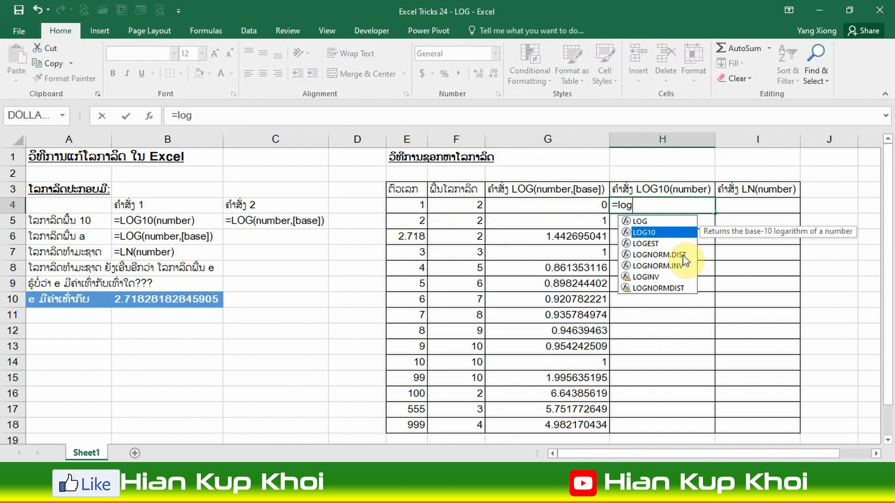
key("Tab")
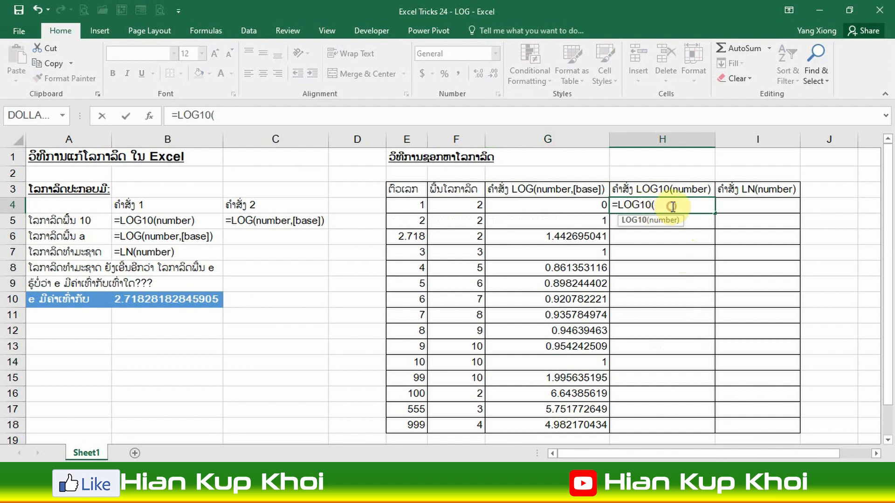
left_click(415, 205)
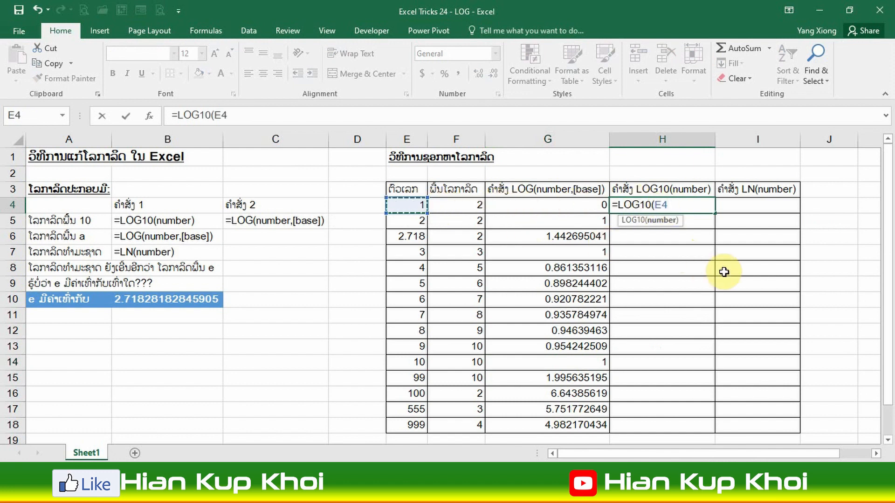
key("ctrl+Return")
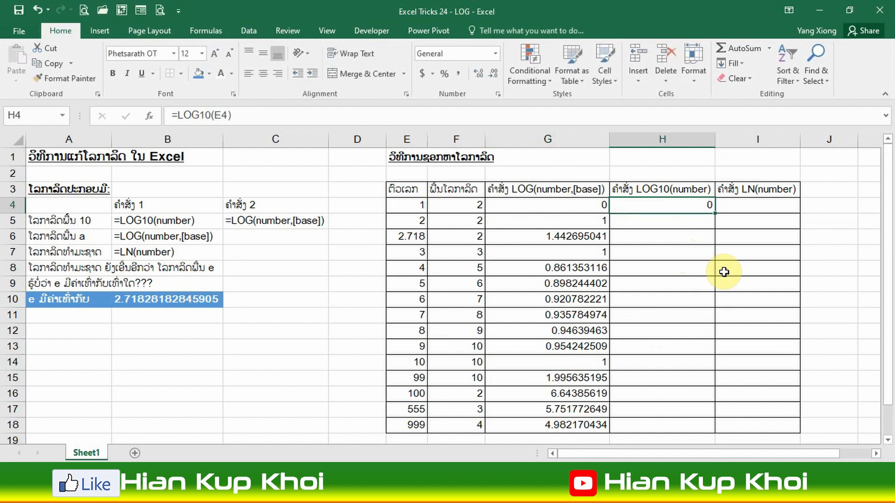
- Enter the formula =LOG10(E5) in cell H5 for the number 2
left_click(664, 221)
type("=log10")
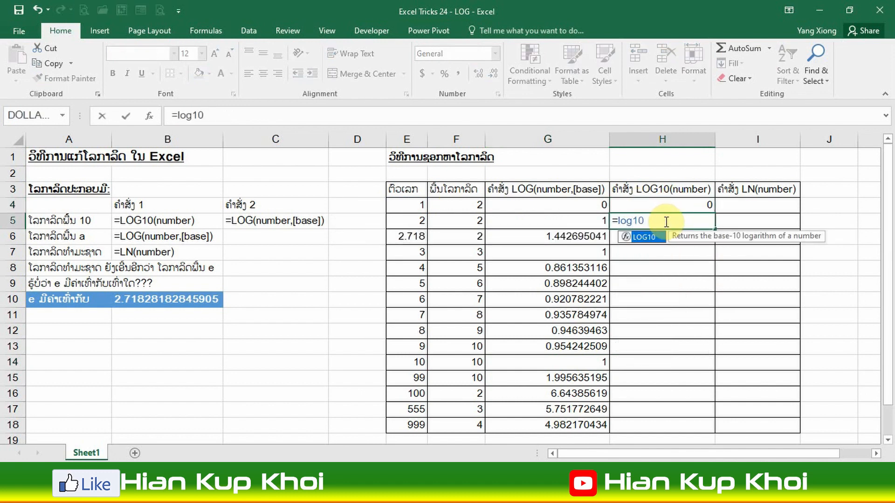
key("Tab")
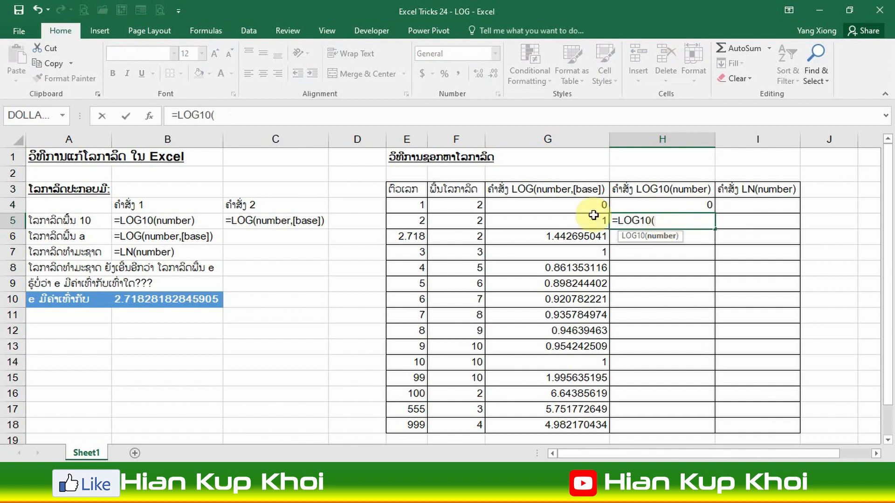
left_click(419, 221)
key("ctrl+Return")
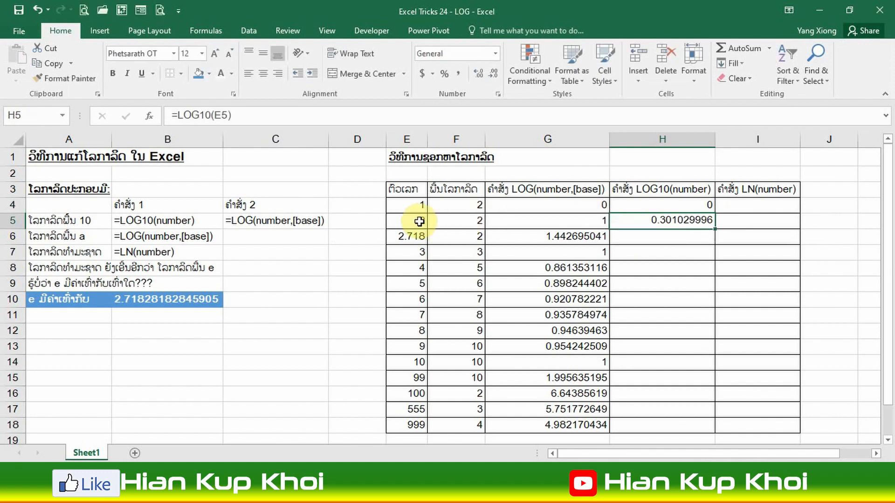
- Enter the formula =LOG10(E6) in cell H6 for the number 2.718
left_click(678, 241)
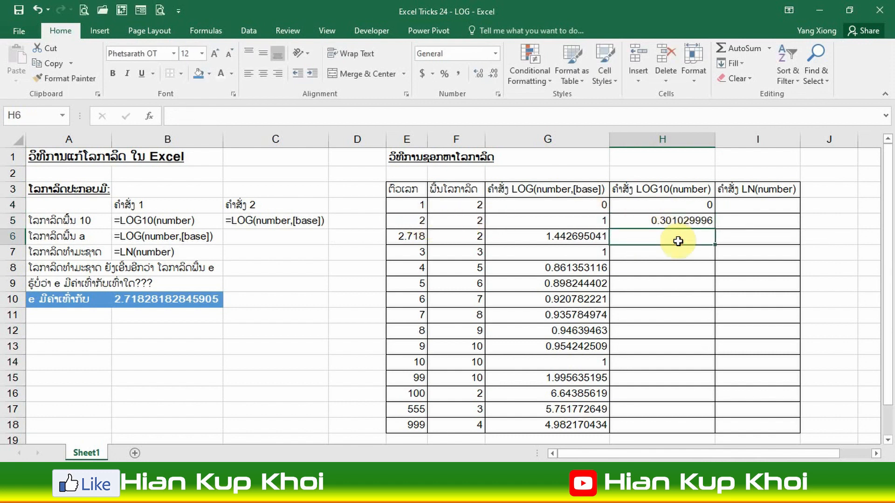
type("=log10")
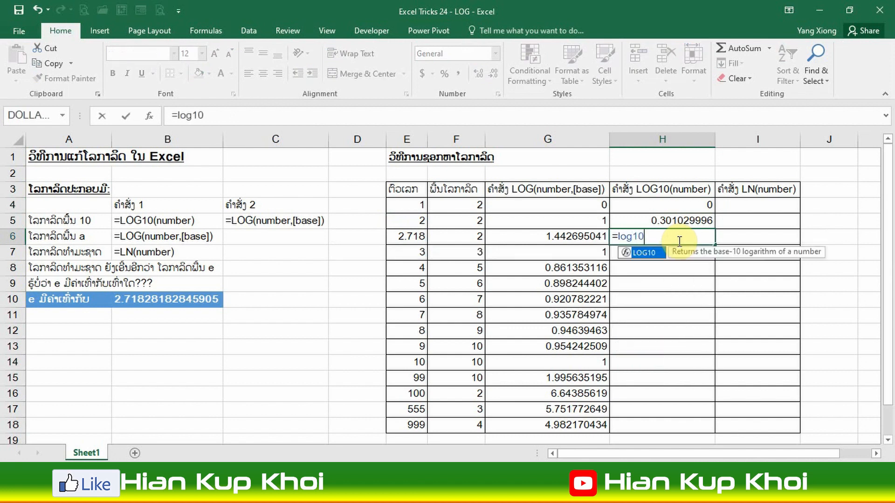
key("Tab")
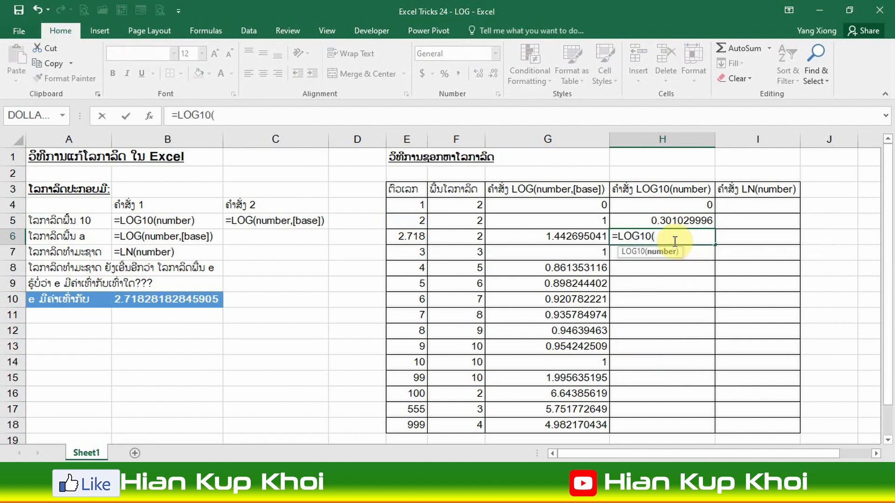
left_click(409, 237)
key("ctrl+Return")
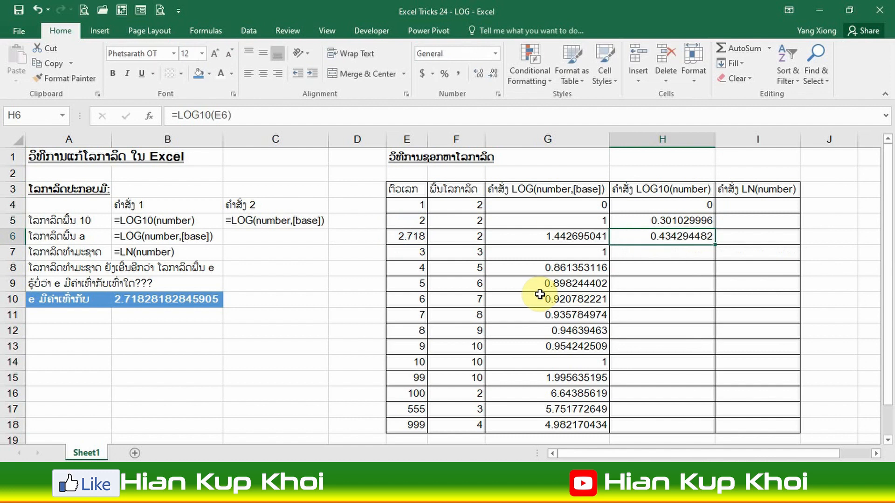
- Enter the formula =LOG10(E7) in cell H7 for the number 3
left_click(683, 252)
type("=l")
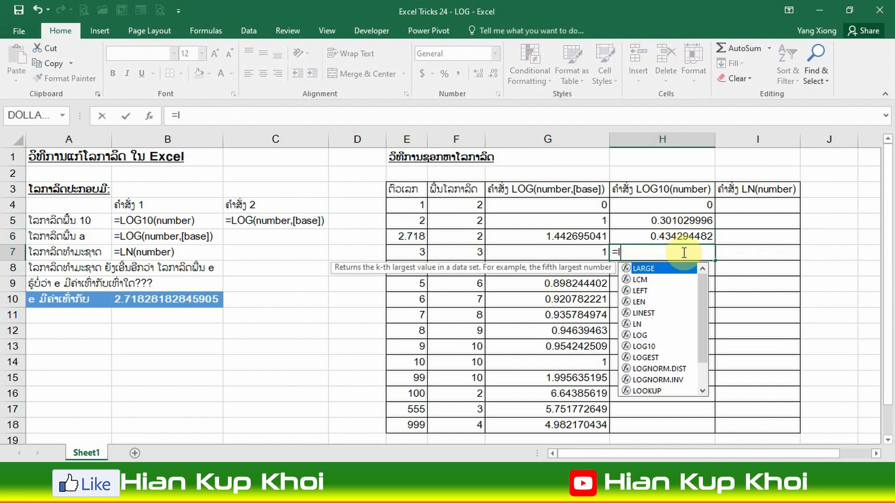
type("og1")
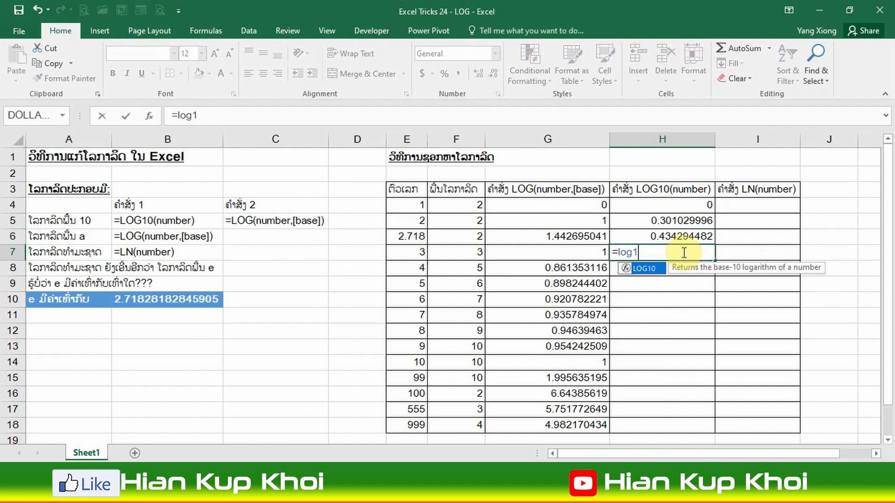
type("0")
key("Tab")
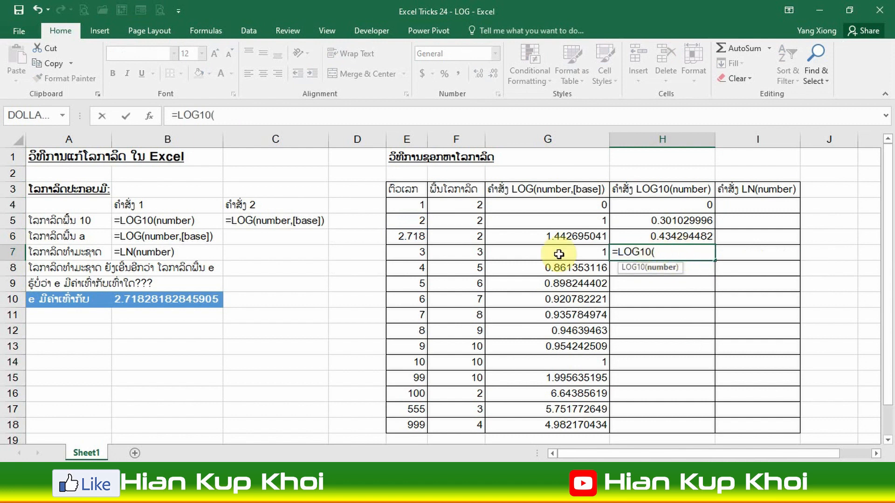
left_click(407, 254)
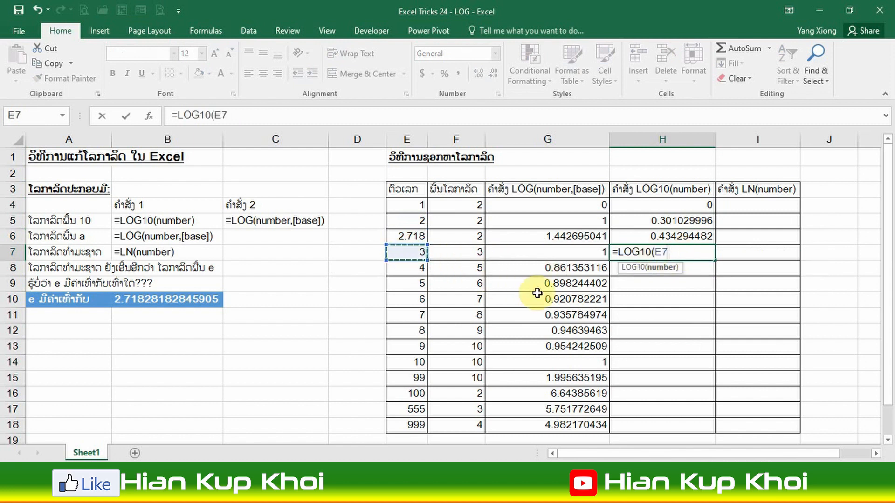
key("Return")
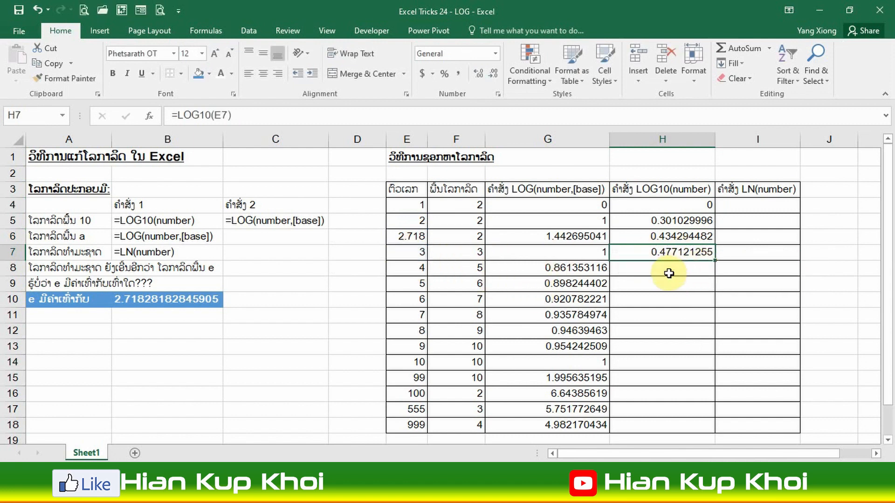
- Enter the formula =LOG10(E8) in cell H8 and fill it down the LOG10 column to H18
type("=l")
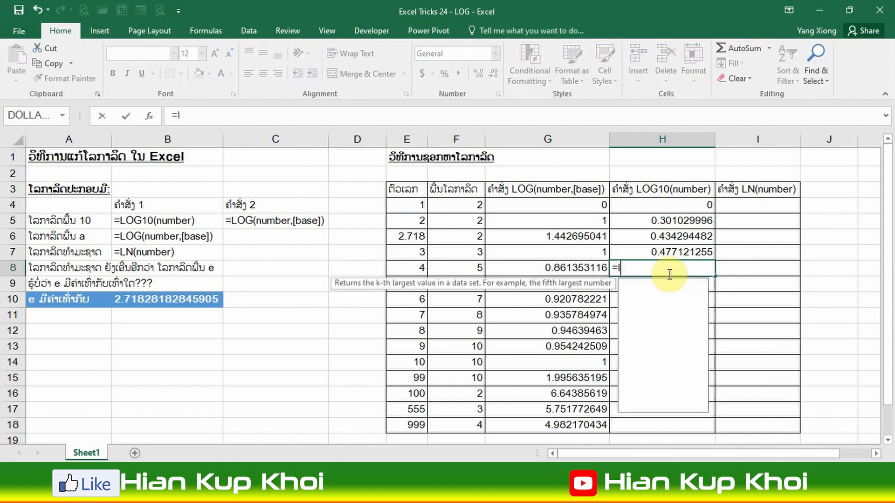
type("og1")
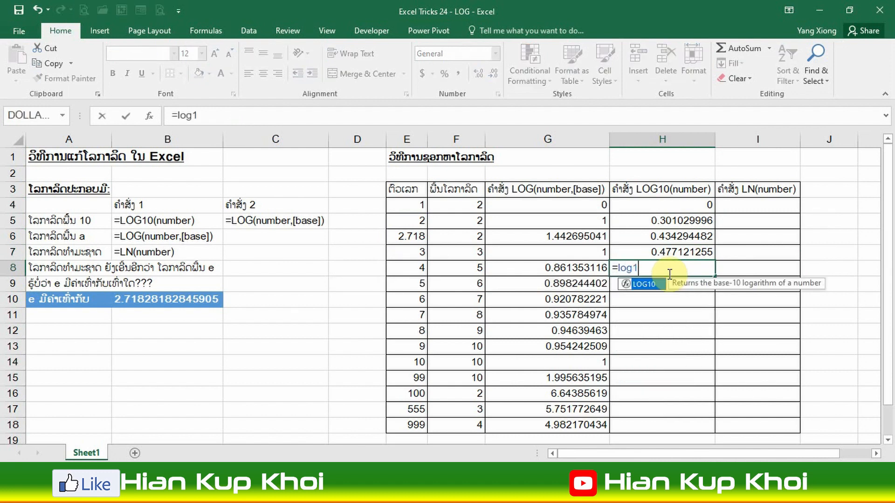
type("0")
key("Tab")
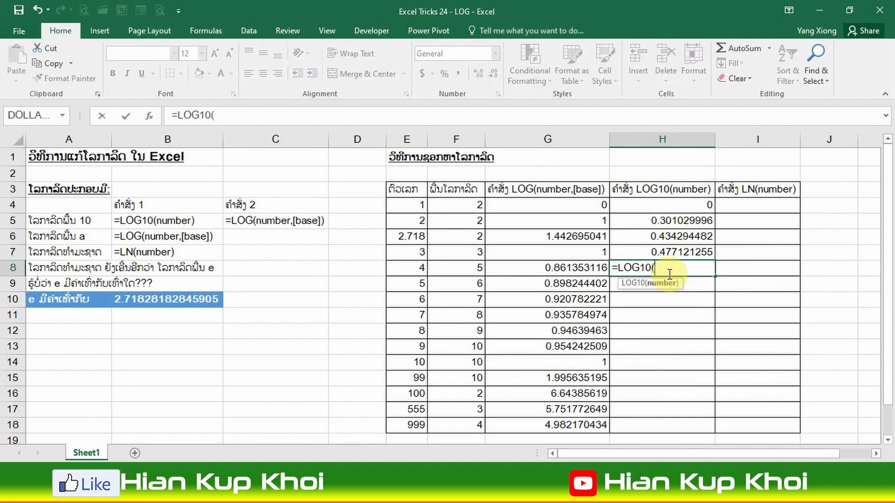
left_click(414, 268)
key("ctrl+Return")
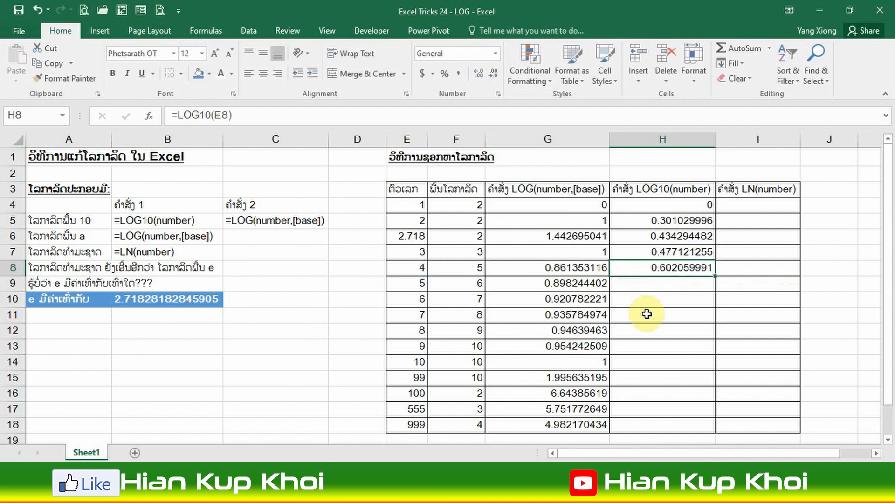
left_click_drag(715, 278, 688, 425)
- Shade cells E16, F16 and H16 in the row for the number 100 with the blue fill color
left_click_drag(709, 362, 419, 362)
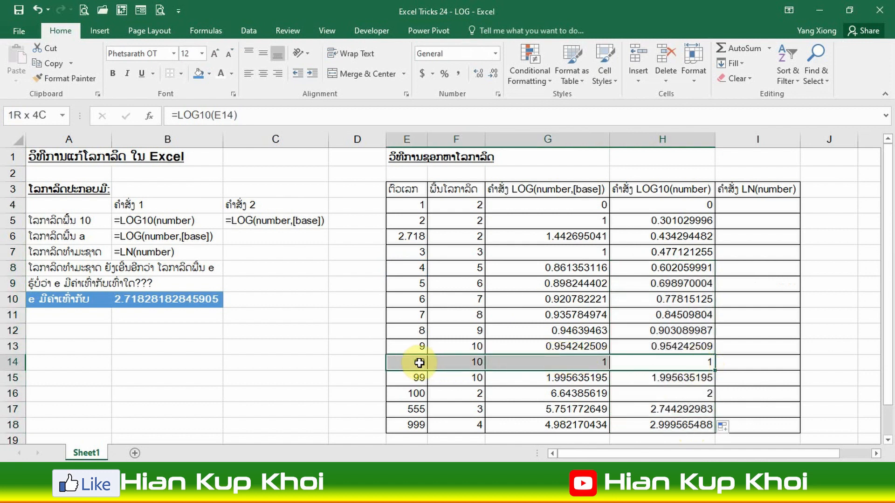
left_click(669, 392)
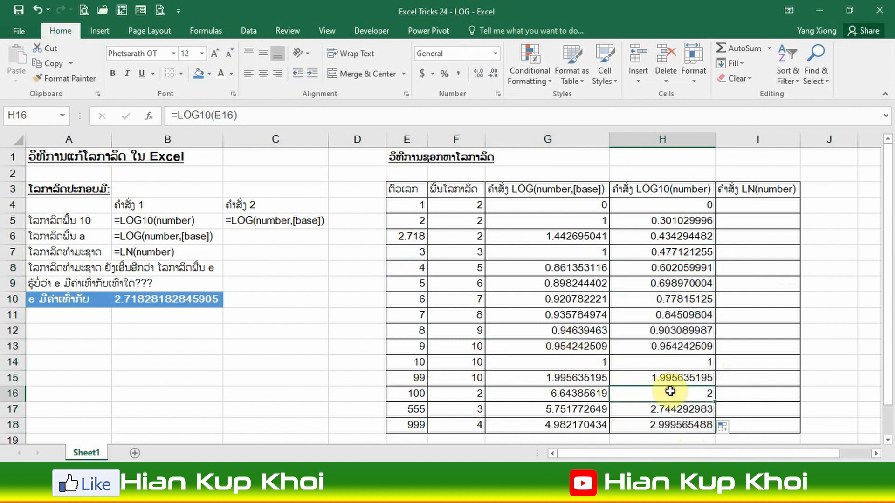
left_click(470, 393, "ctrl")
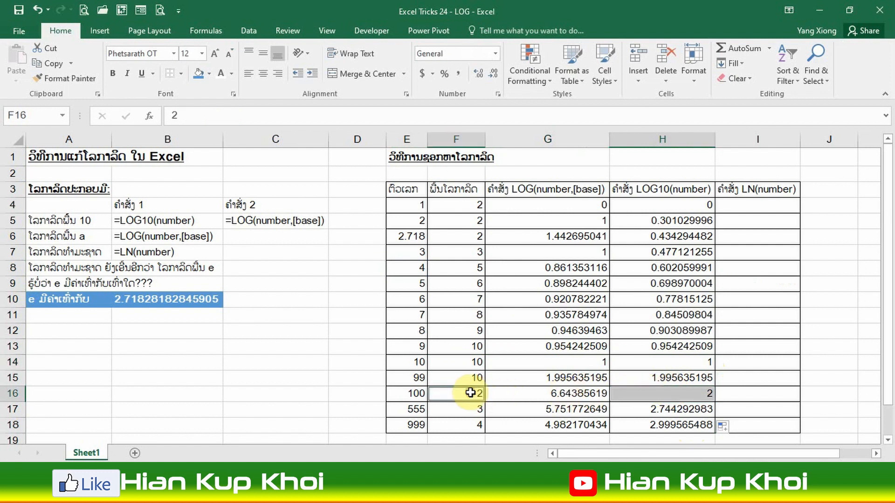
left_click(410, 392, "ctrl")
left_click(199, 75)
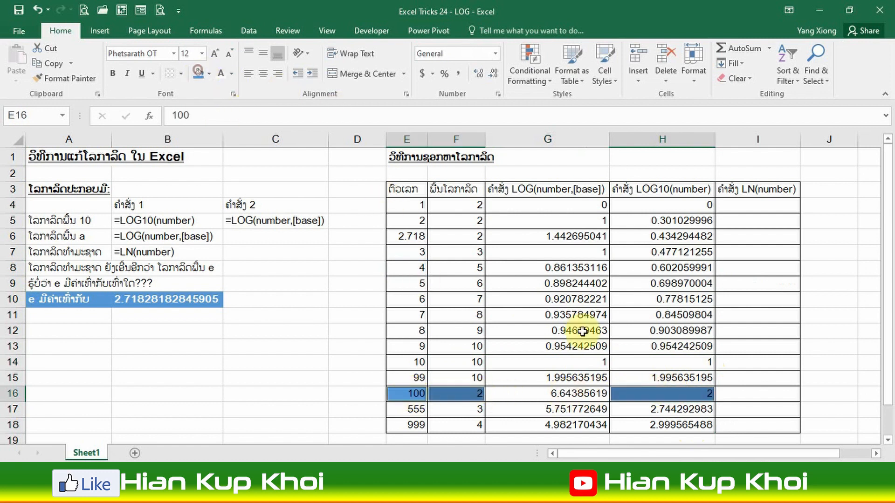
- Shade cells E14 to H14 in the row for the number 10 with the same blue fill
left_click(686, 359)
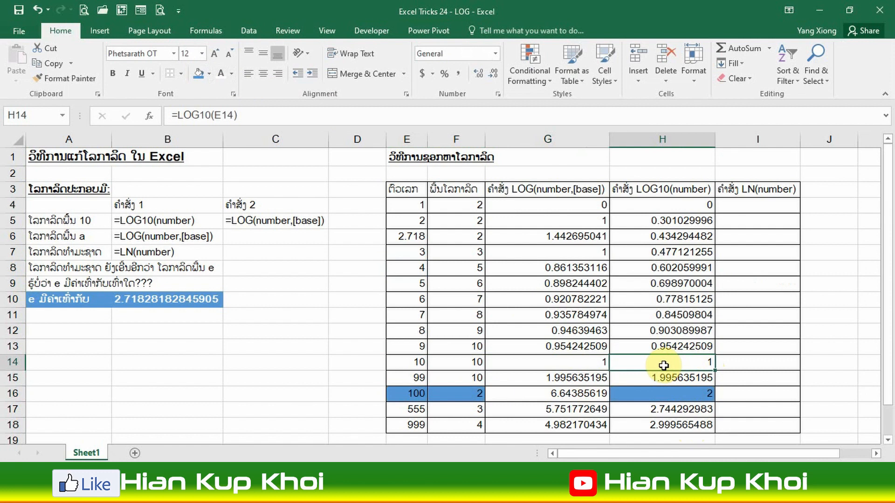
left_click_drag(663, 365, 419, 363)
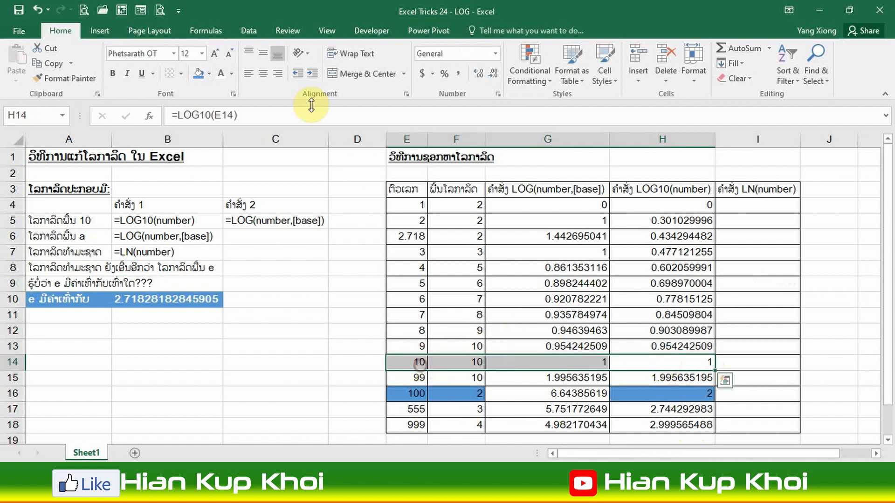
left_click(196, 74)
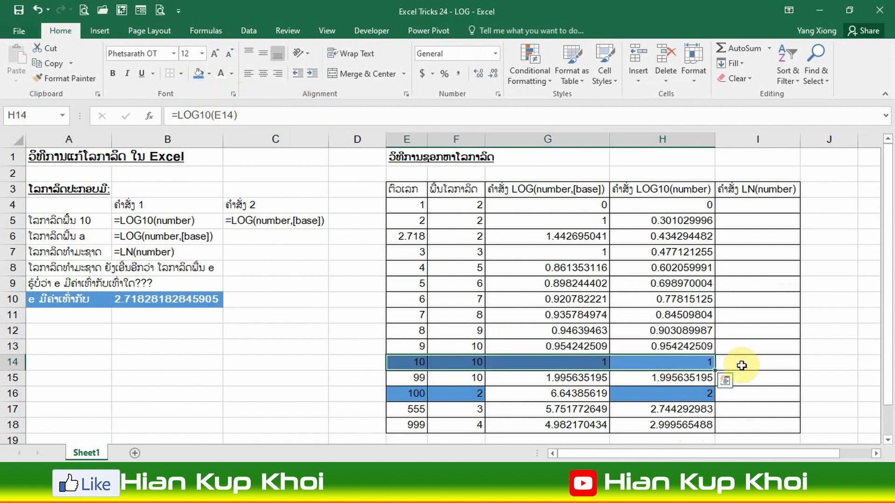
left_click(784, 391)
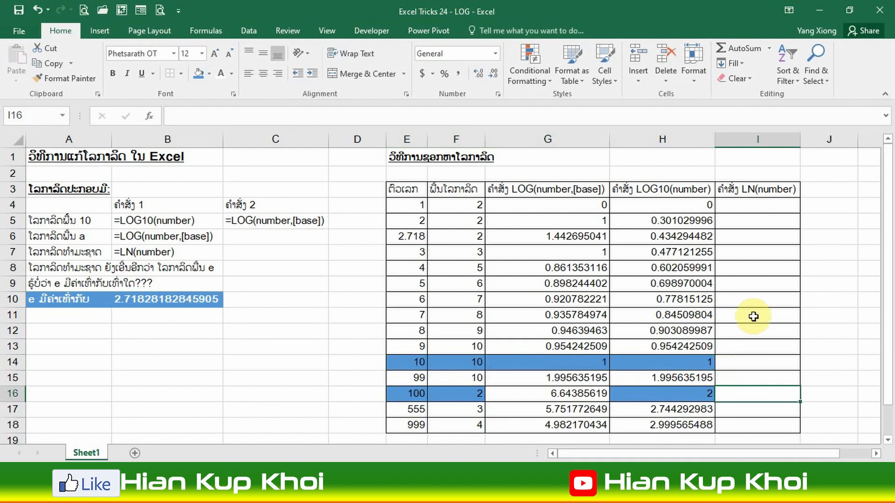
- Enter the formula =LN(E4) in cell I4, the first result cell of the LN column
left_click(749, 210)
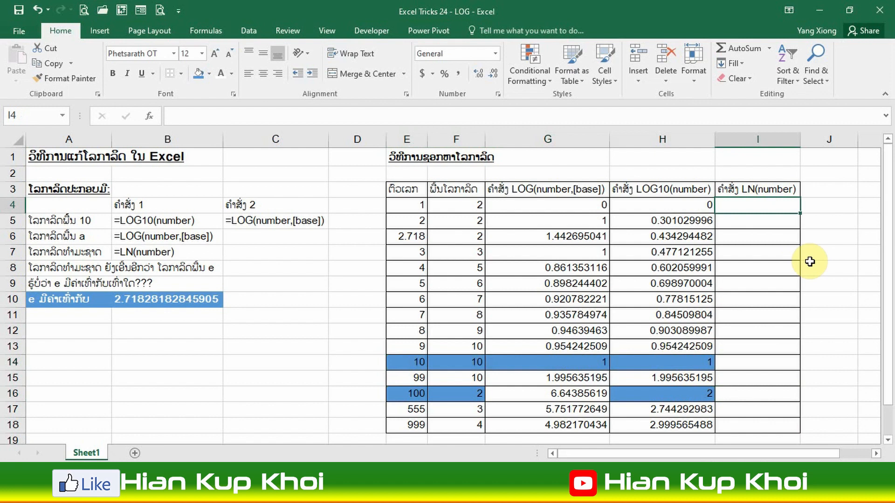
type("=ln")
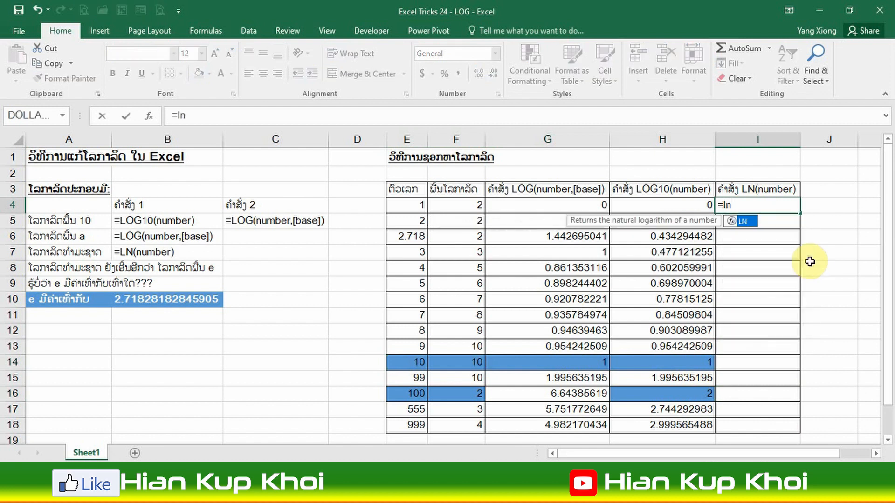
key("Tab")
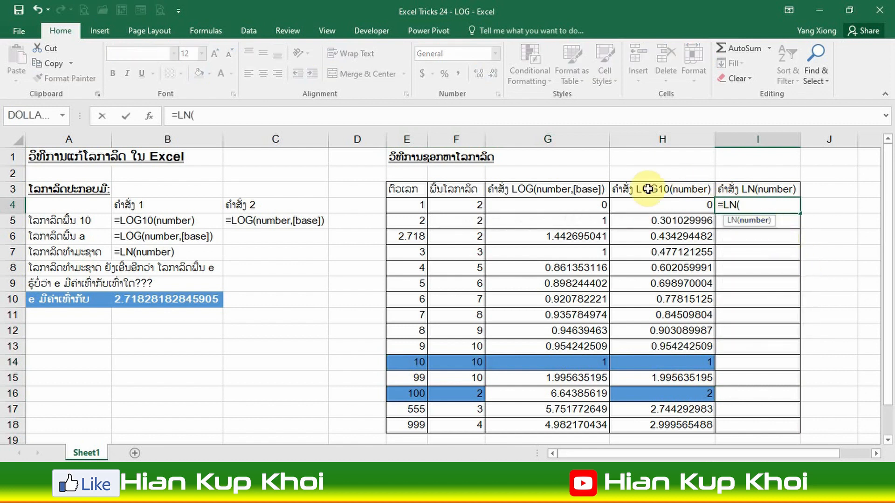
left_click(412, 201)
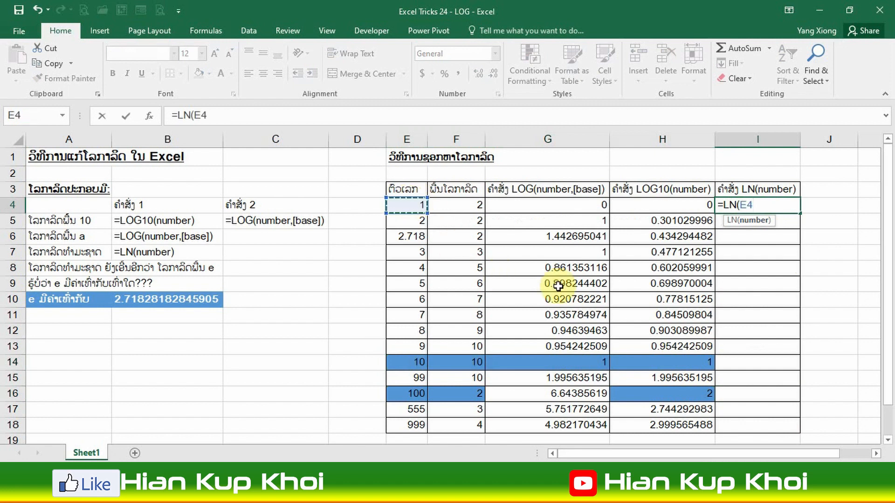
key("ctrl+Return")
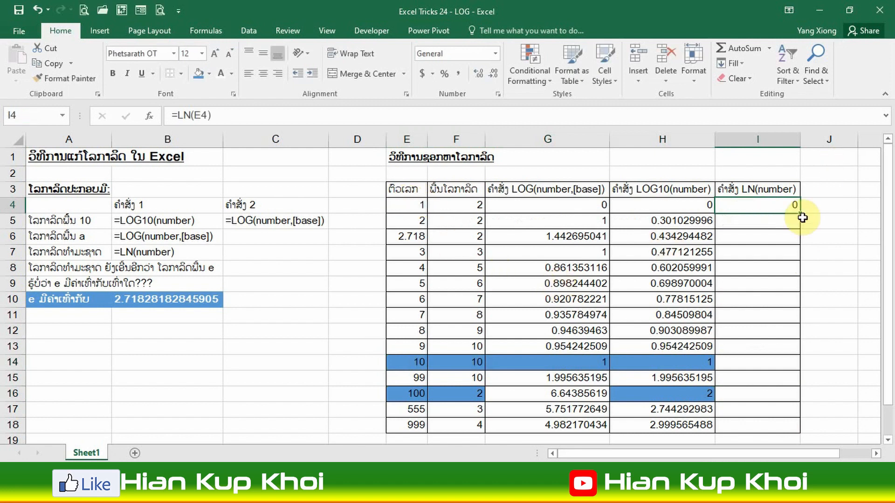
- Enter the formula =LN(E5) in cell I5 for the number 2
left_click(783, 226)
type("=ln")
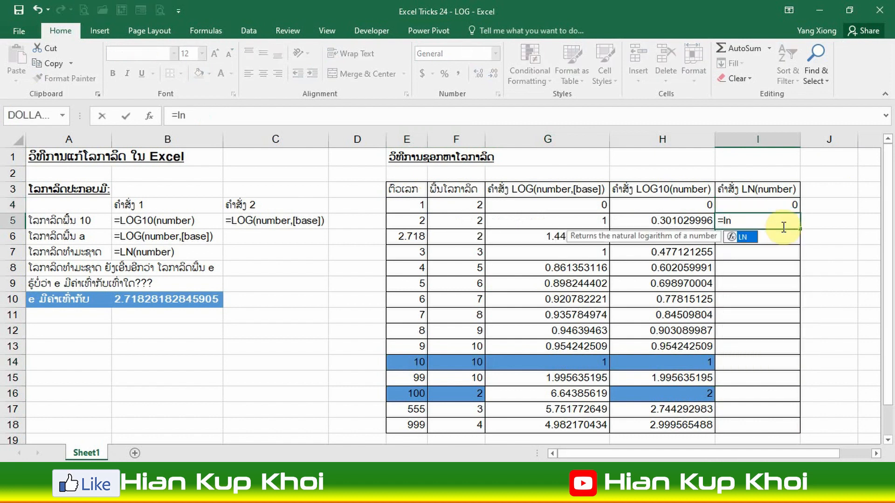
key("Tab")
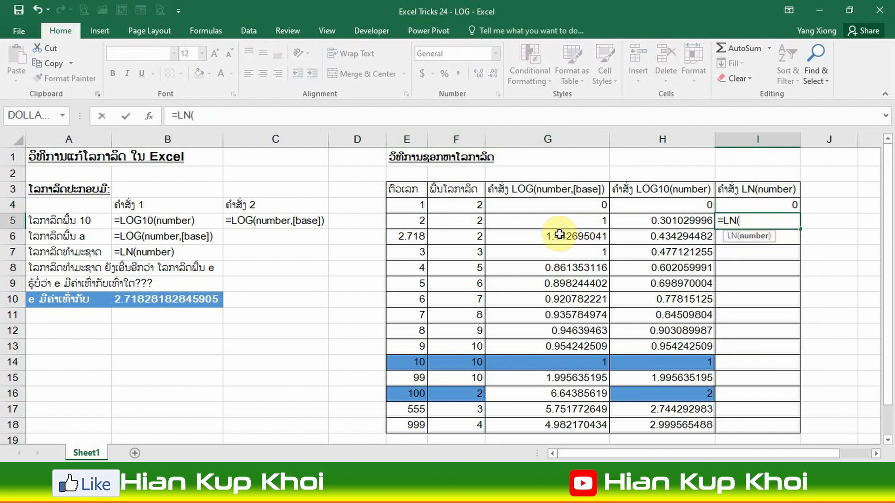
left_click(420, 221)
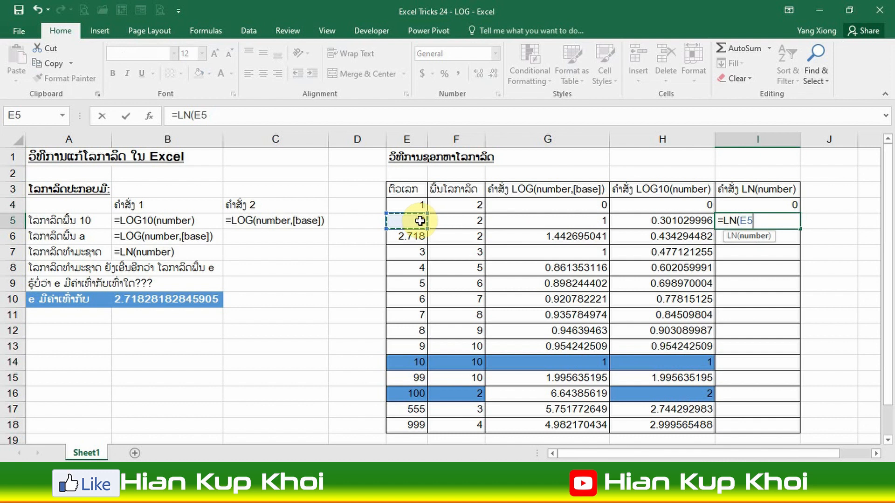
key("ctrl+Return")
- Enter the formula =LN(E6) in cell I6 for the number 2.718 and shade that cell blue
left_click(761, 239)
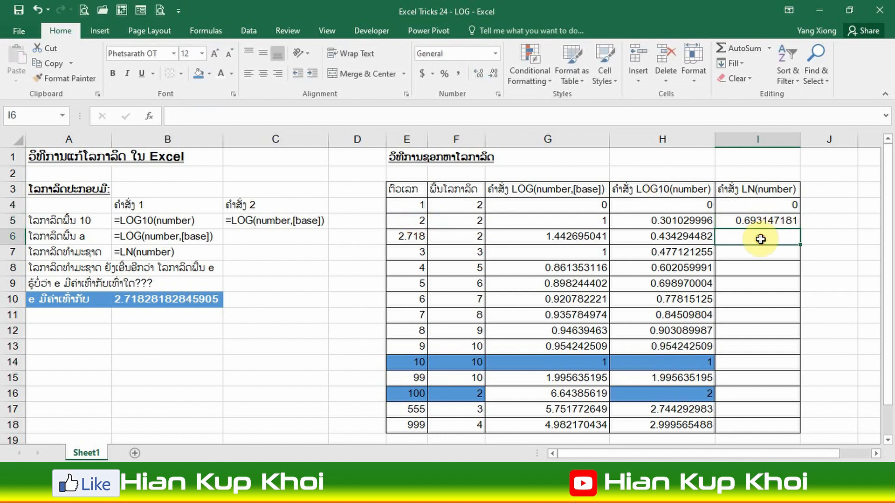
type("=ln")
key("Tab")
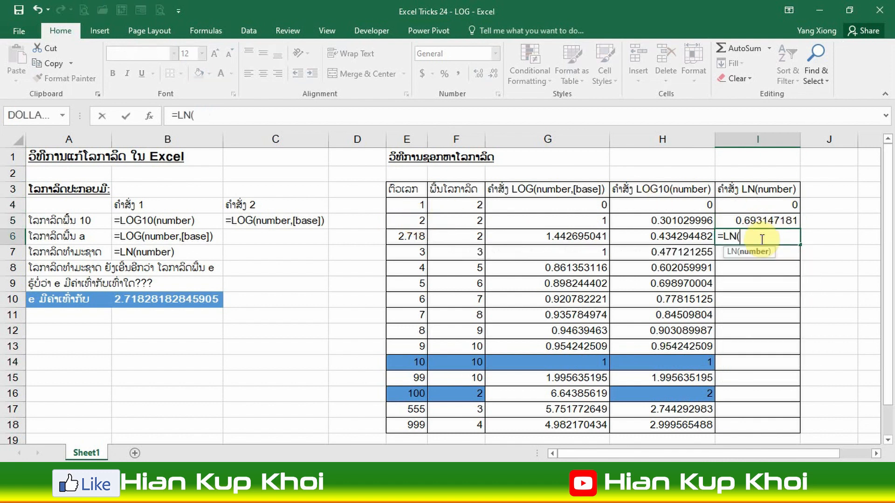
left_click(410, 238)
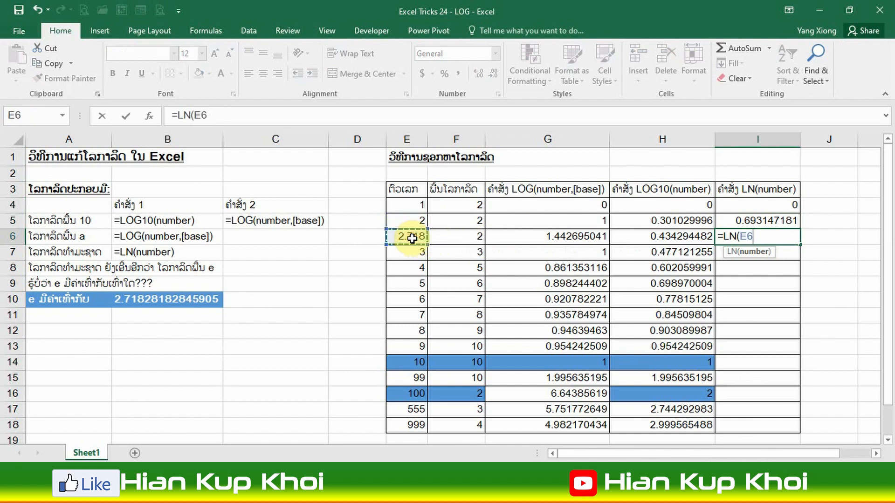
key("ctrl+Return")
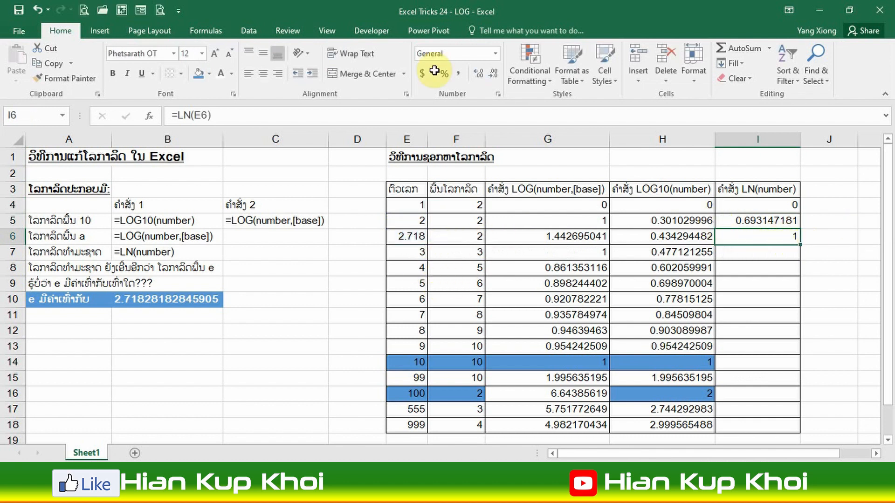
left_click(198, 74)
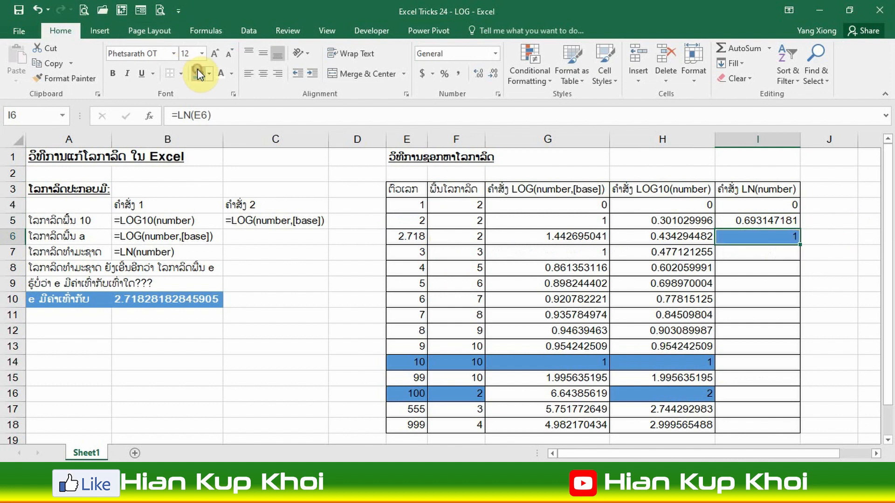
- Enter the formula =LN(E7) in cell I7 and fill it down the LN column to I18
left_click(741, 254)
type("=")
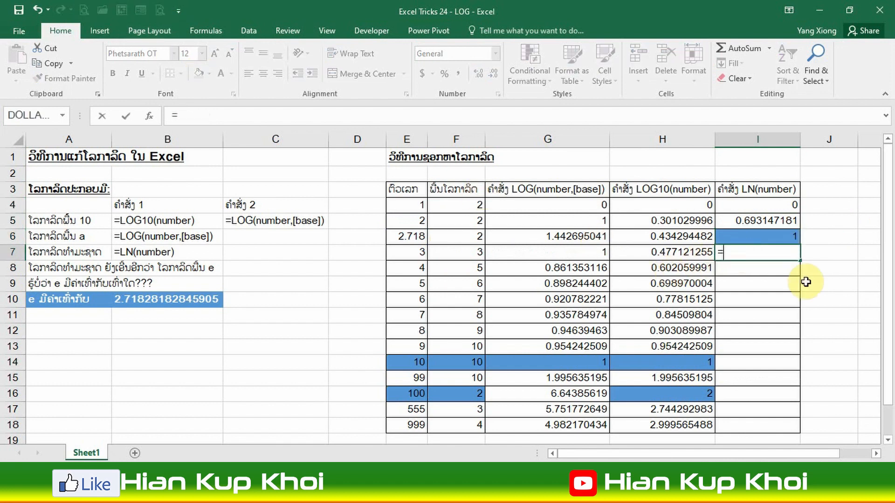
type("ln")
key("Tab")
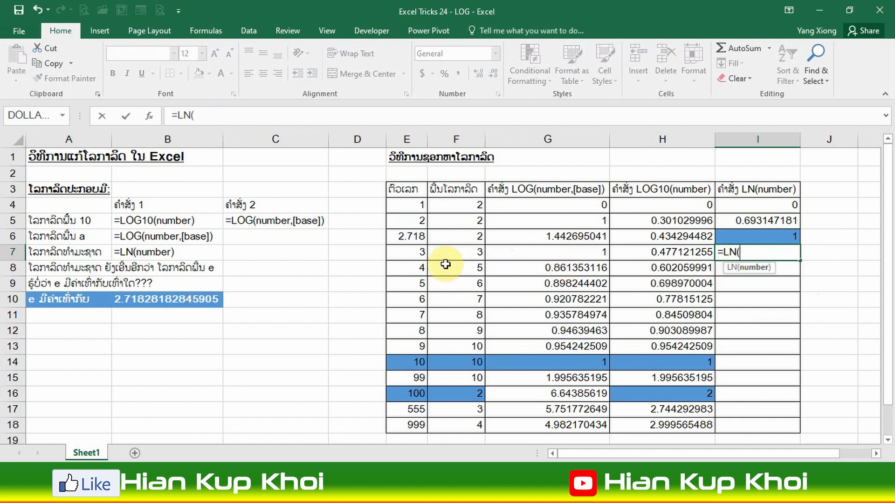
left_click(408, 253)
key("ctrl+Return")
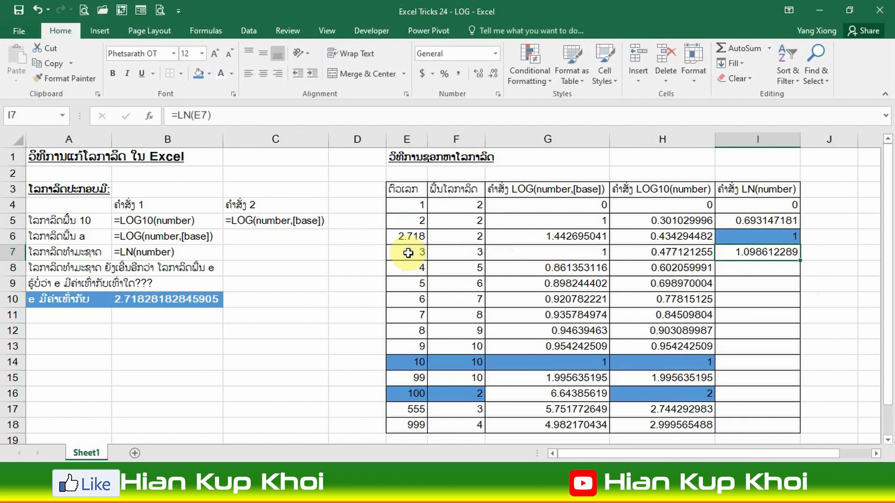
left_click_drag(800, 260, 795, 435)
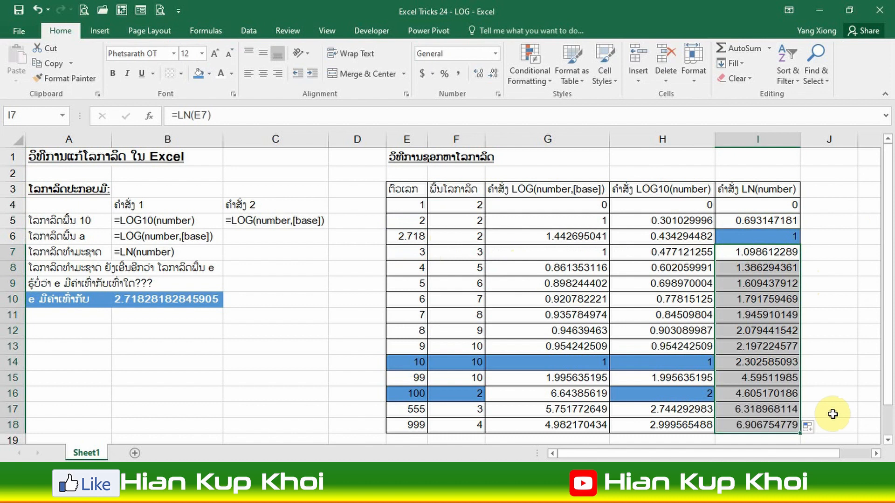